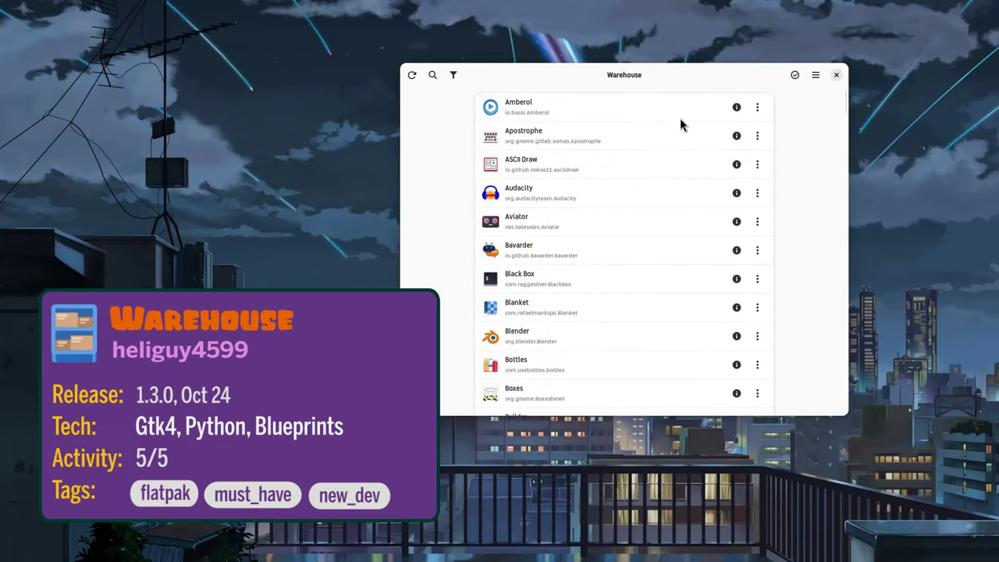
Step: Look through the properties of the Amberol app and close them
{"action": "left_click", "coordinate": [736, 108]}
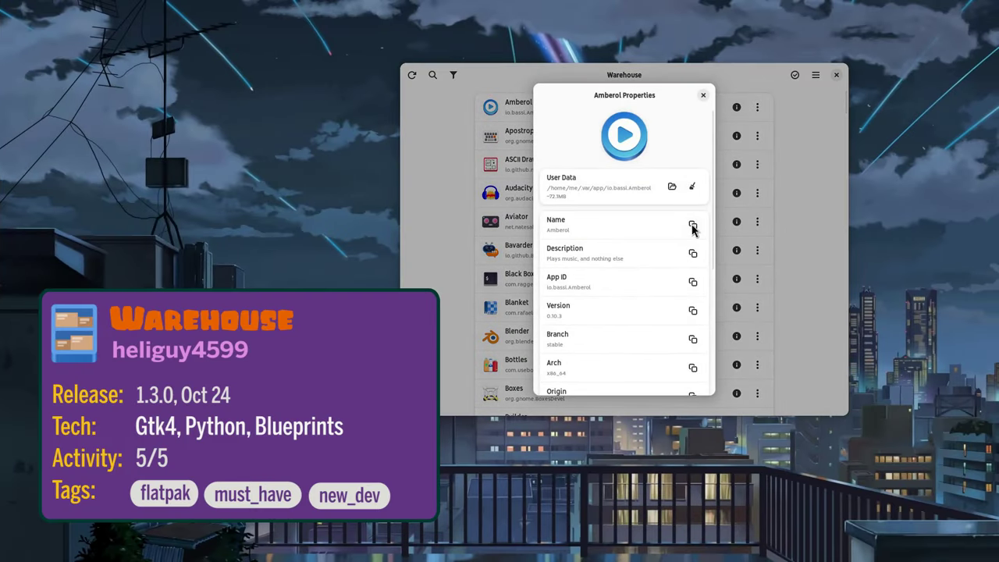
{"action": "left_click_drag", "start_coordinate": [714, 228], "coordinate": [709, 341]}
{"action": "key", "text": "Escape"}
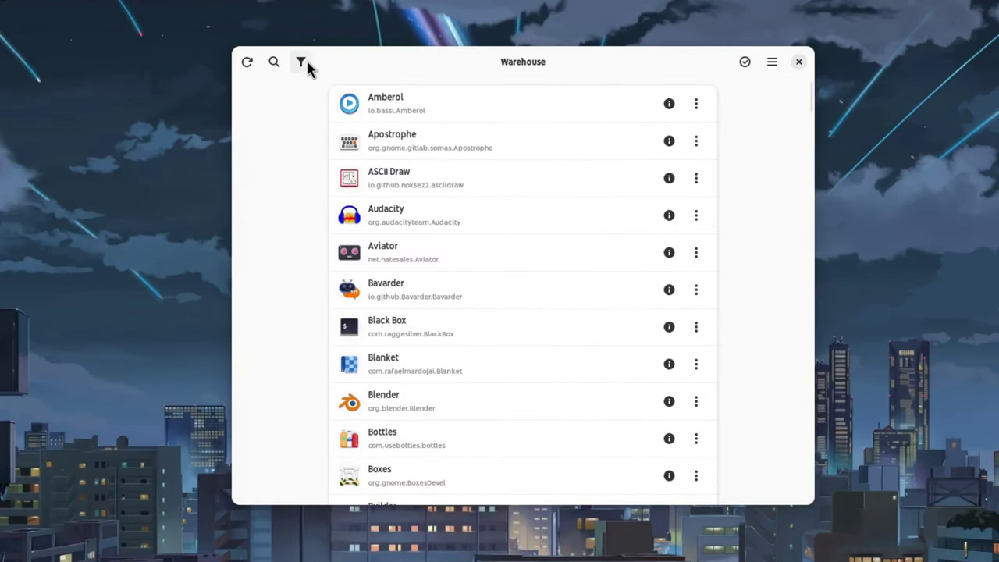
Step: Filter the installed apps by remote to show only those from the system-wide Flathub beta
{"action": "left_click", "coordinate": [304, 63]}
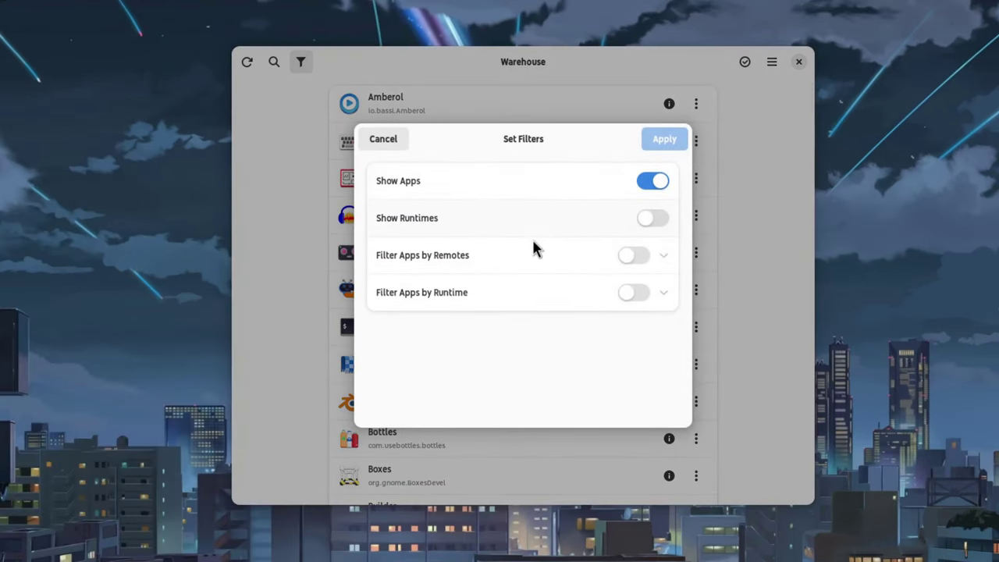
{"action": "left_click", "coordinate": [631, 257]}
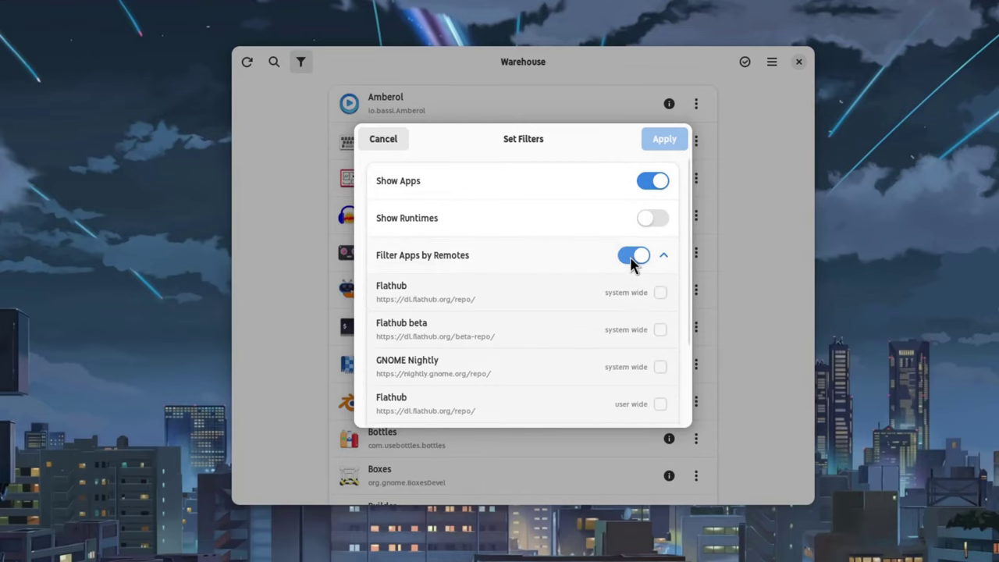
{"action": "left_click", "coordinate": [660, 330]}
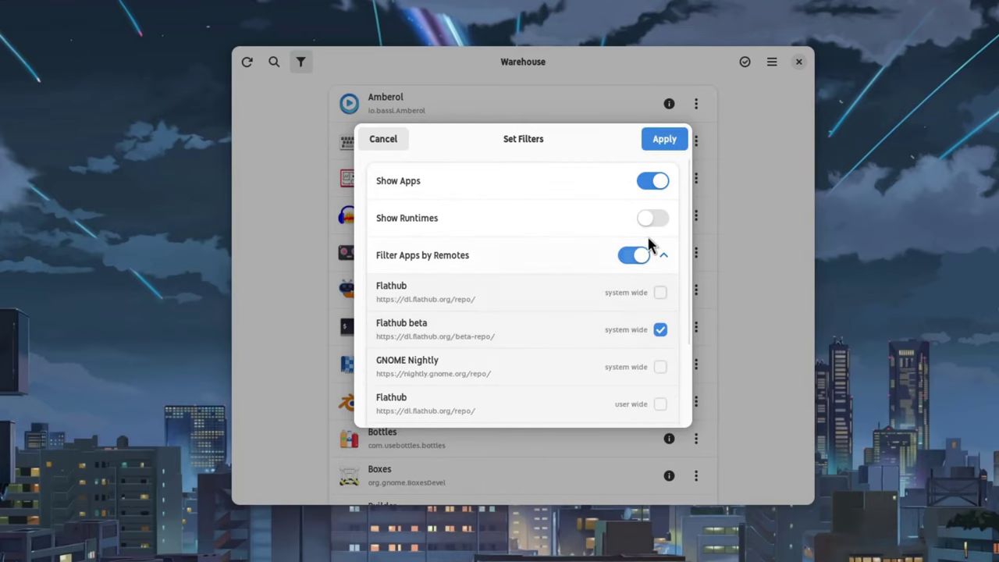
{"action": "left_click", "coordinate": [662, 145]}
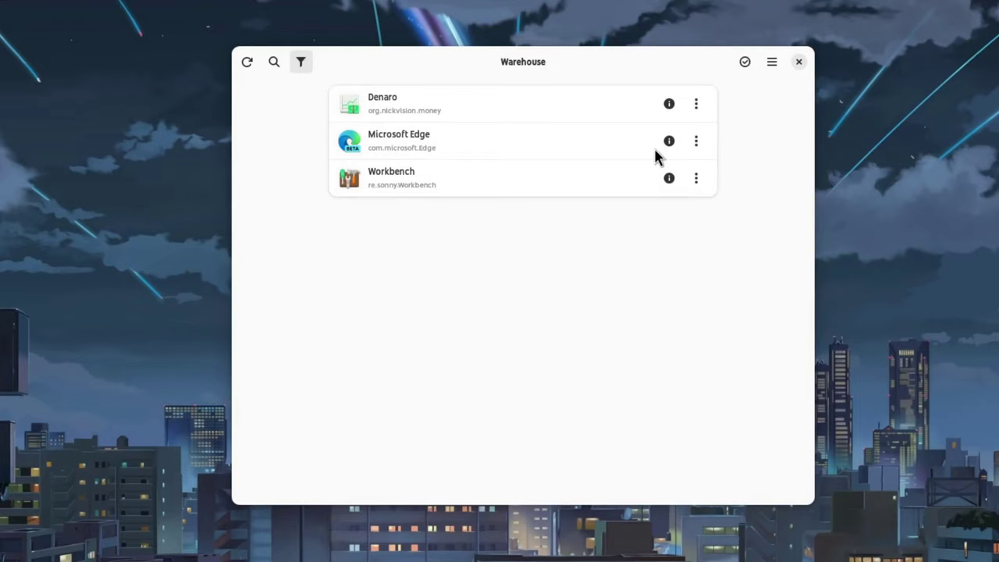
Step: Open the downgrade options for Workbench and select the release "beta: Fix Vala and doc"
{"action": "left_click", "coordinate": [695, 178]}
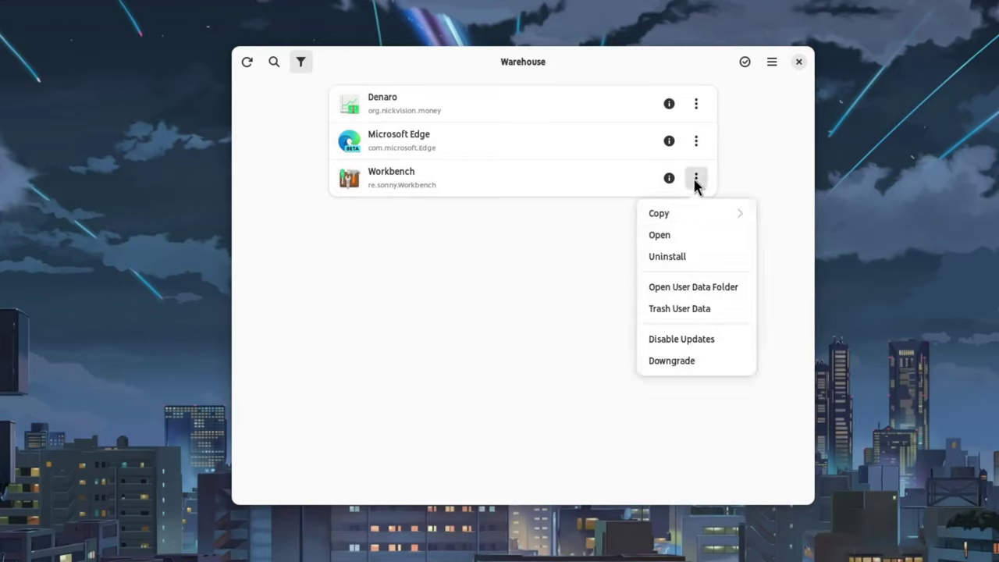
{"action": "left_click", "coordinate": [707, 359]}
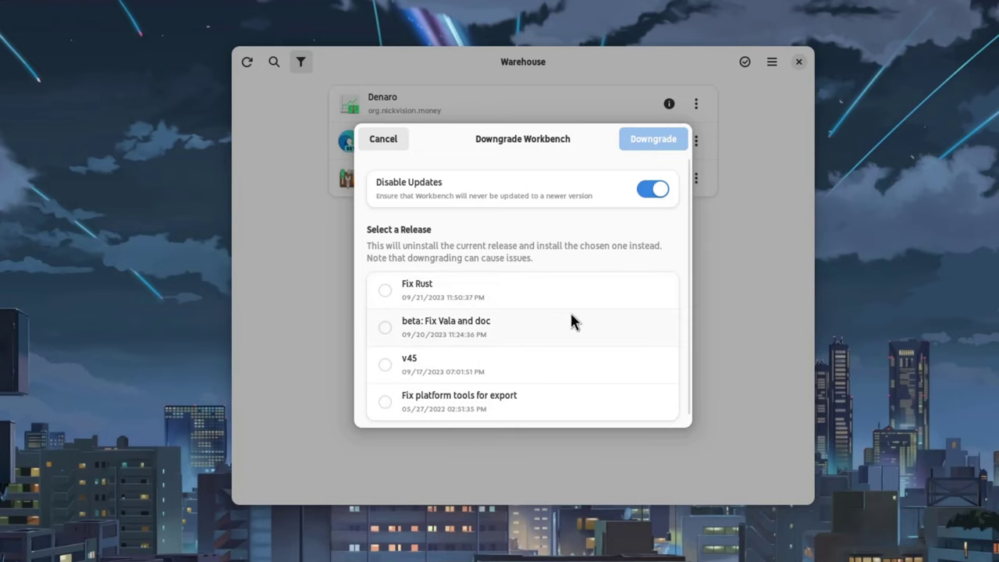
{"action": "left_click", "coordinate": [431, 324]}
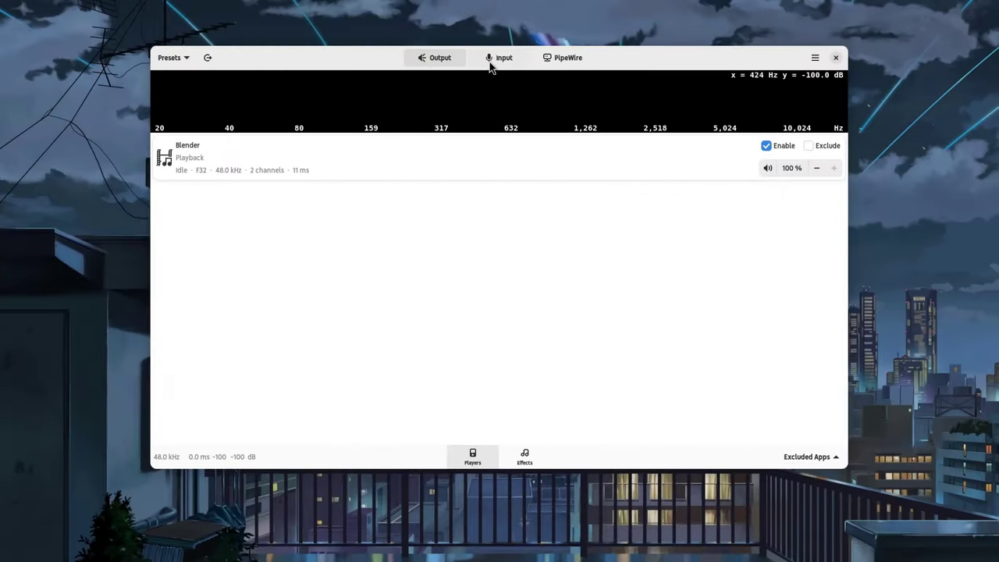
Step: Switch to Easy Effects and add the Deep Noise Remover and Compressor effects to the audio input
{"action": "left_click", "coordinate": [496, 59]}
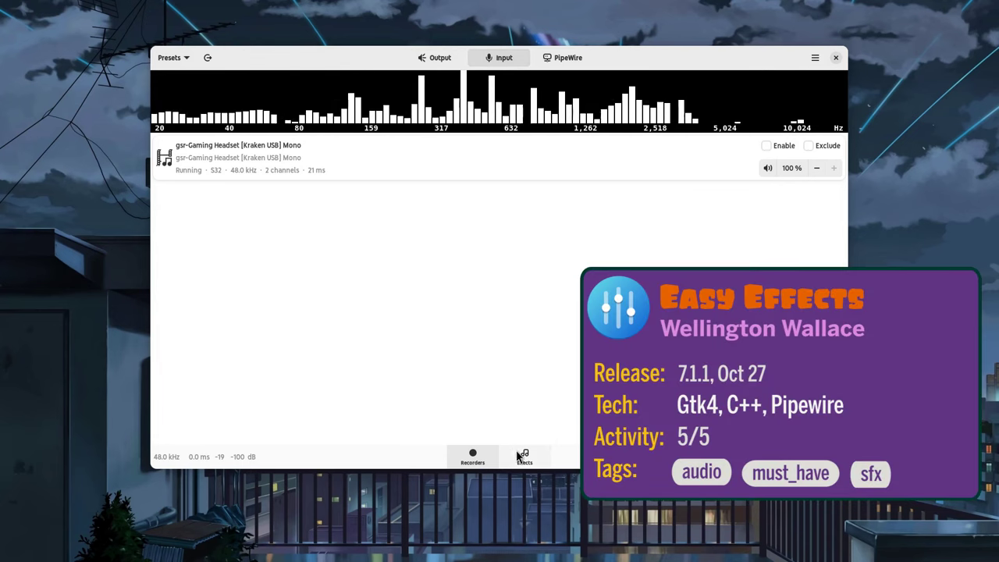
{"action": "left_click", "coordinate": [525, 458]}
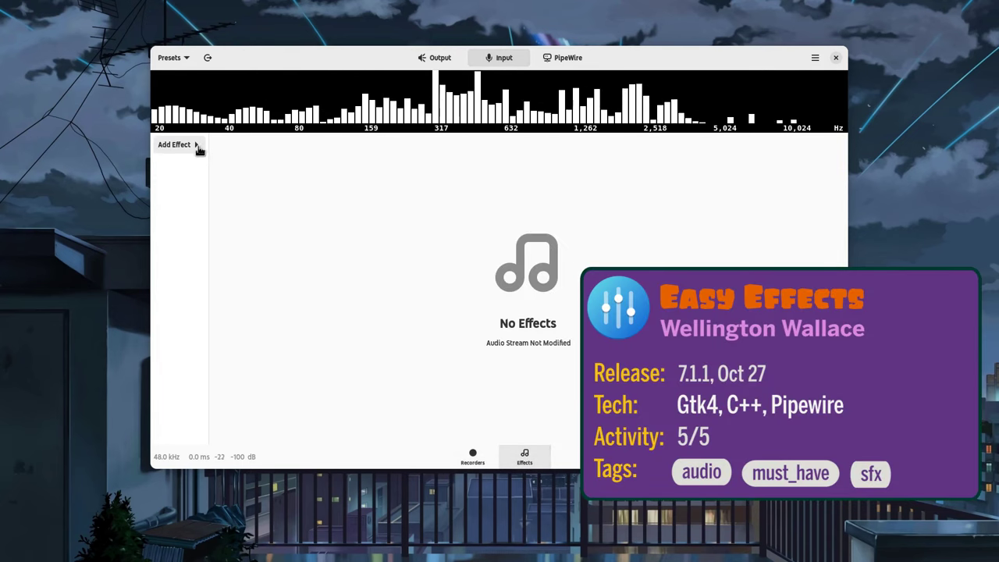
{"action": "left_click", "coordinate": [194, 146]}
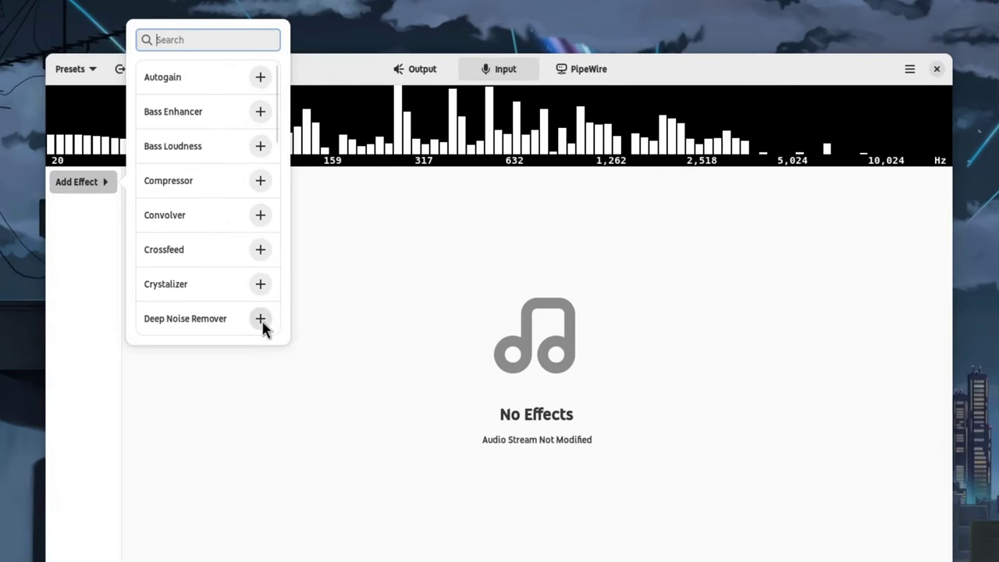
{"action": "left_click", "coordinate": [260, 320]}
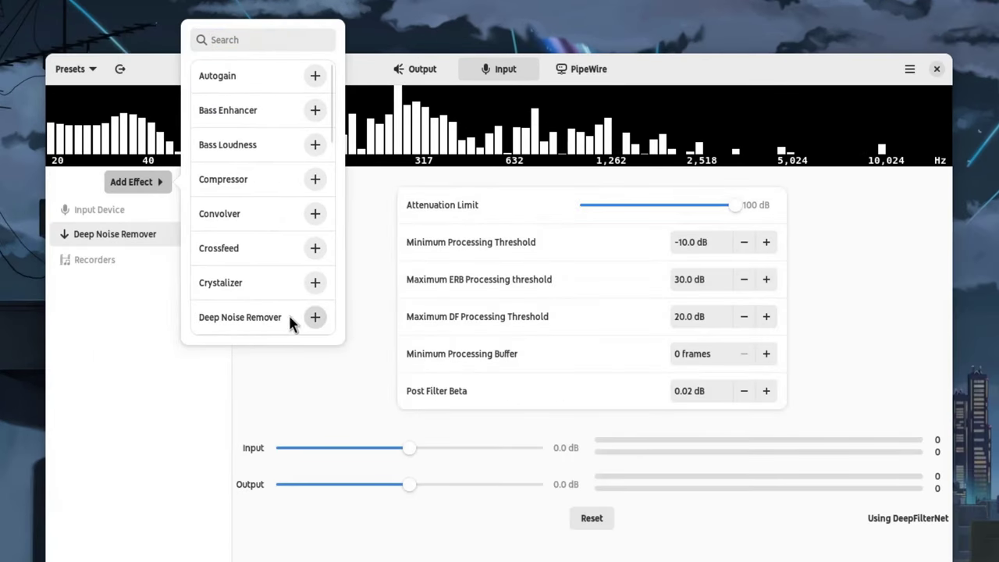
{"action": "left_click", "coordinate": [314, 179]}
{"action": "left_click", "coordinate": [138, 302]}
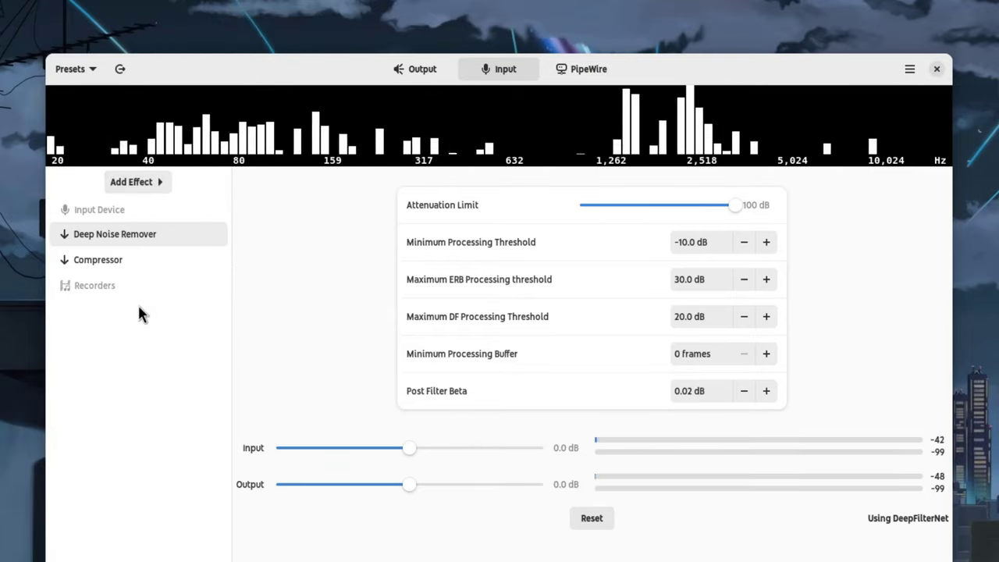
Step: Move the Compressor ahead of the Deep Noise Remover and turn it off, then open the PipeWire view
{"action": "left_click_drag", "start_coordinate": [215, 260], "coordinate": [120, 236]}
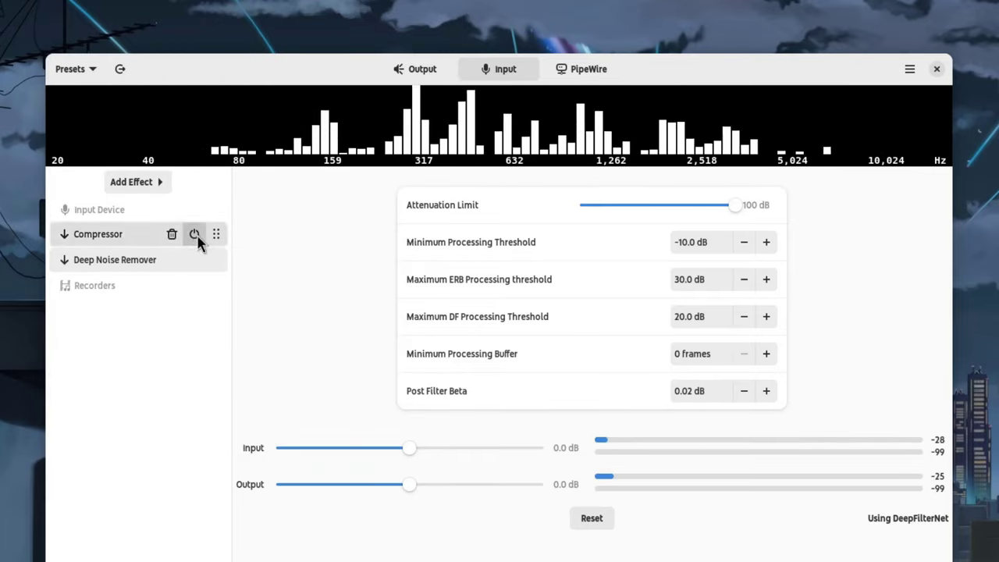
{"action": "left_click", "coordinate": [195, 236]}
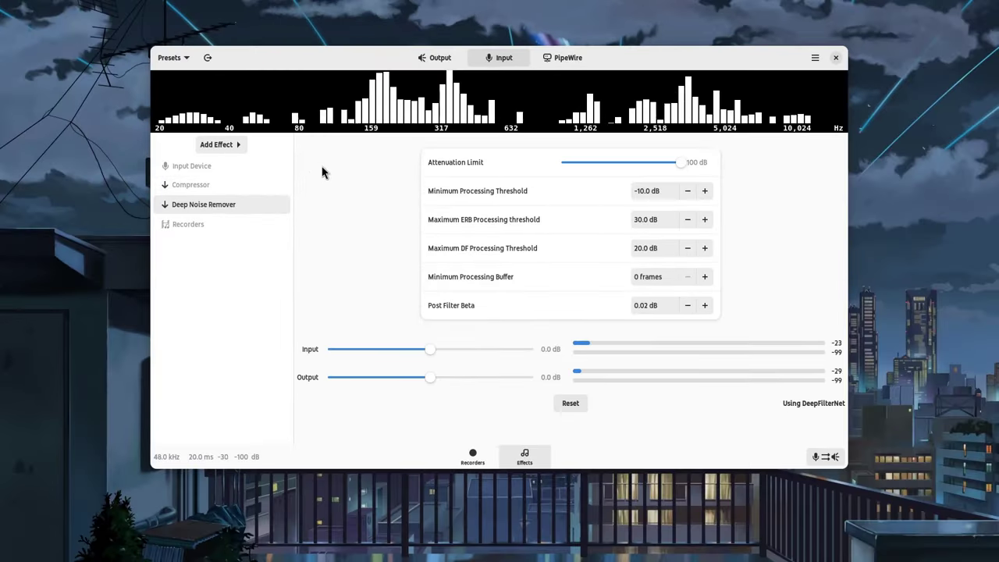
{"action": "left_click", "coordinate": [561, 59]}
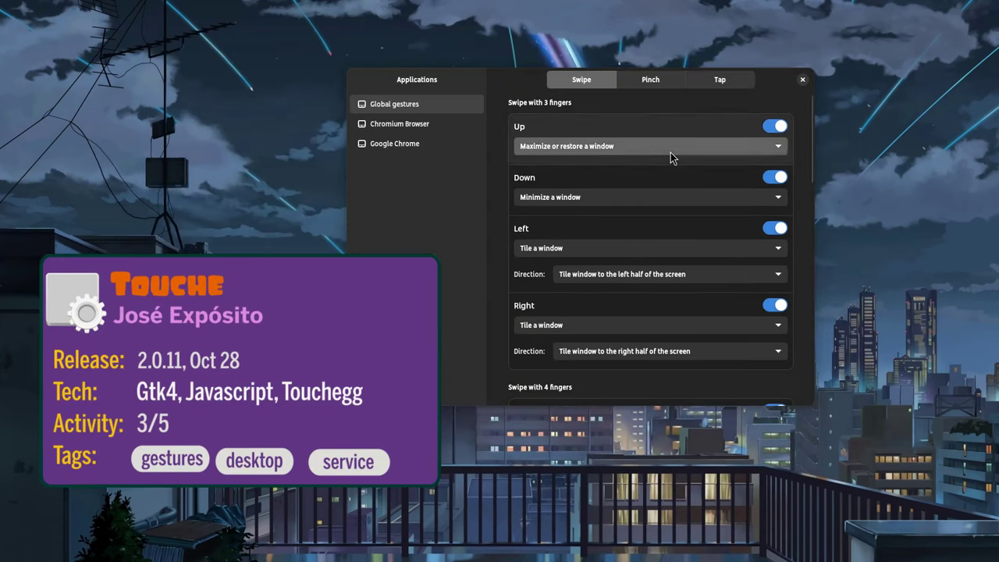
Step: Switch to Touché and set the global three-finger swipe up gesture to "Close a window"
{"action": "left_click", "coordinate": [670, 149]}
{"action": "left_click", "coordinate": [622, 237]}
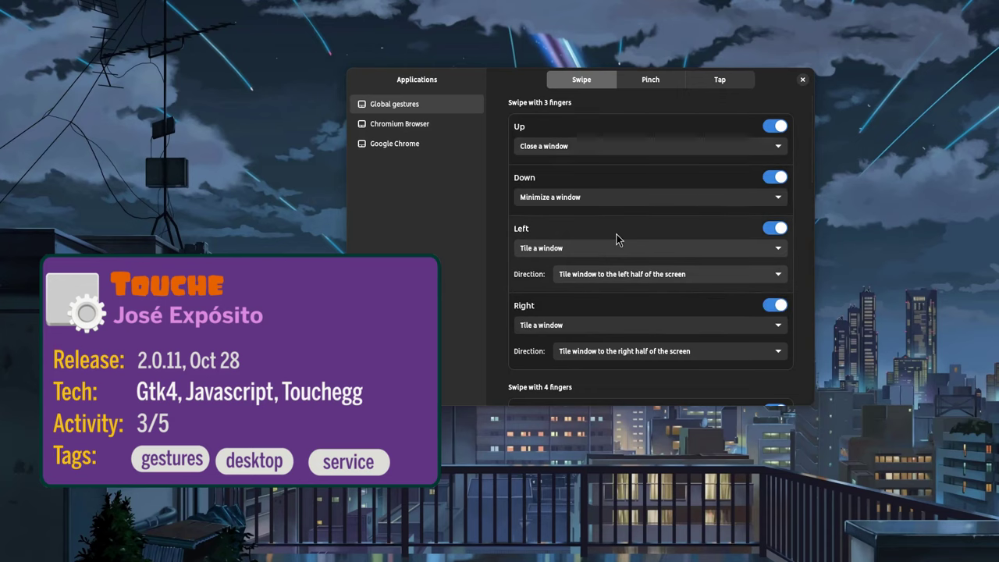
{"action": "scroll", "coordinate": [799, 231], "scroll_direction": "down", "scroll_amount": 3}
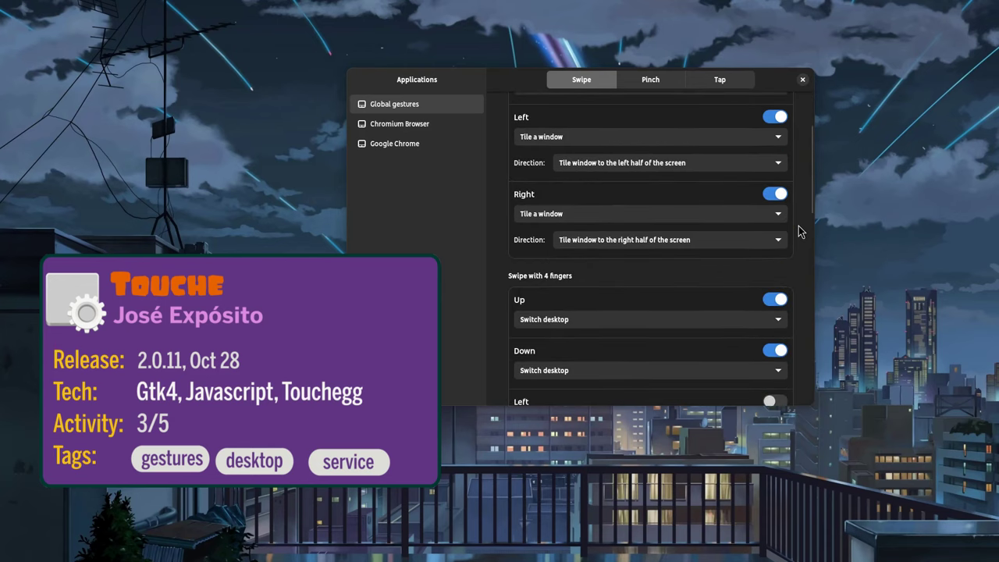
{"action": "scroll", "coordinate": [799, 231], "scroll_direction": "down", "scroll_amount": 3}
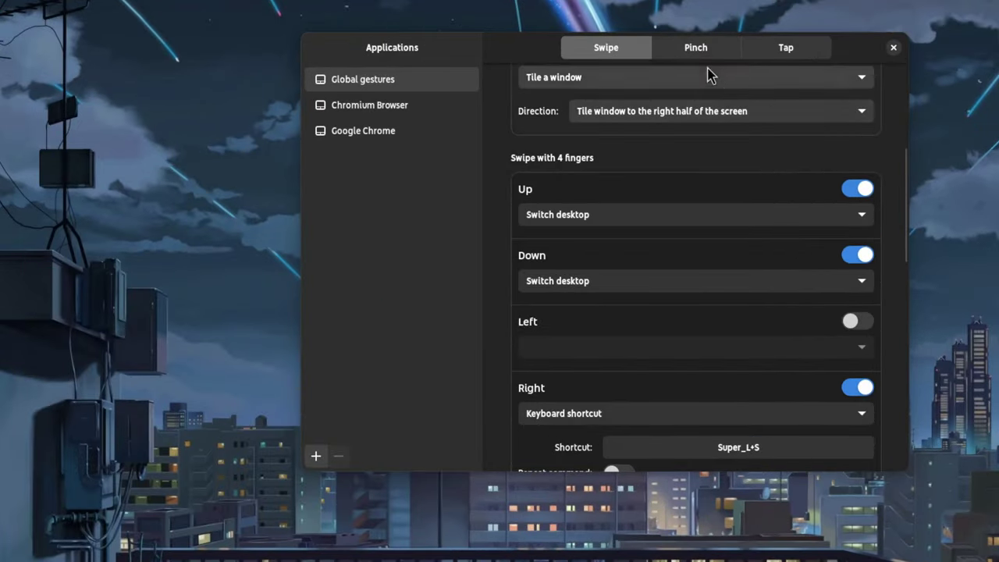
Step: Enable the global two-finger pinch-in gesture and assign it the action "Switch desktop"
{"action": "left_click", "coordinate": [652, 81]}
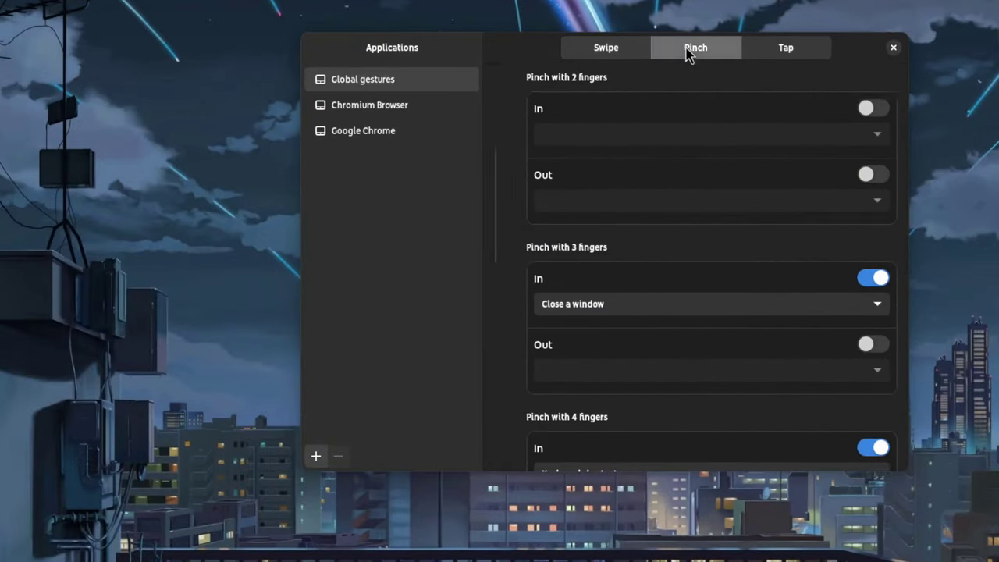
{"action": "left_click", "coordinate": [858, 110]}
{"action": "left_click", "coordinate": [861, 134]}
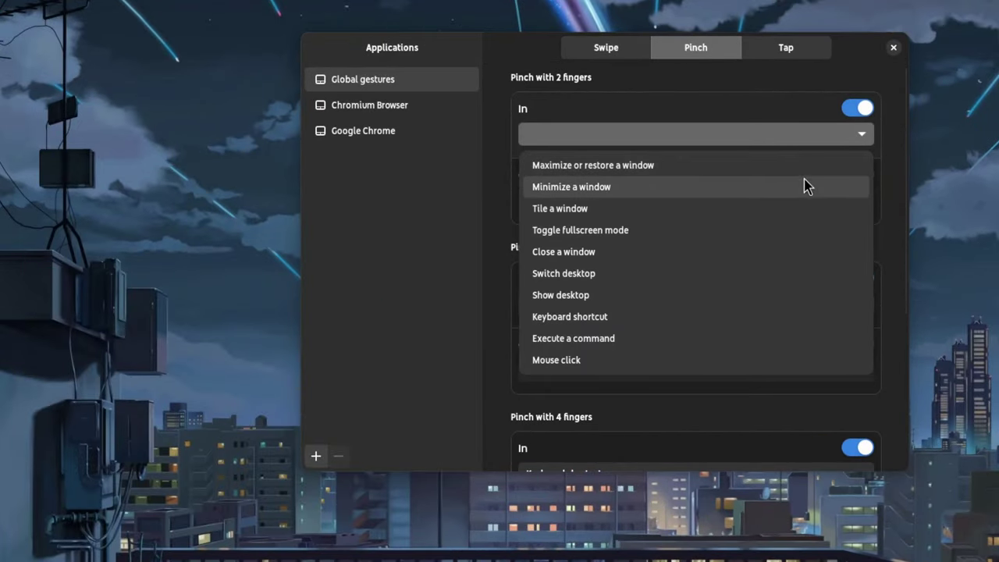
{"action": "left_click", "coordinate": [683, 281]}
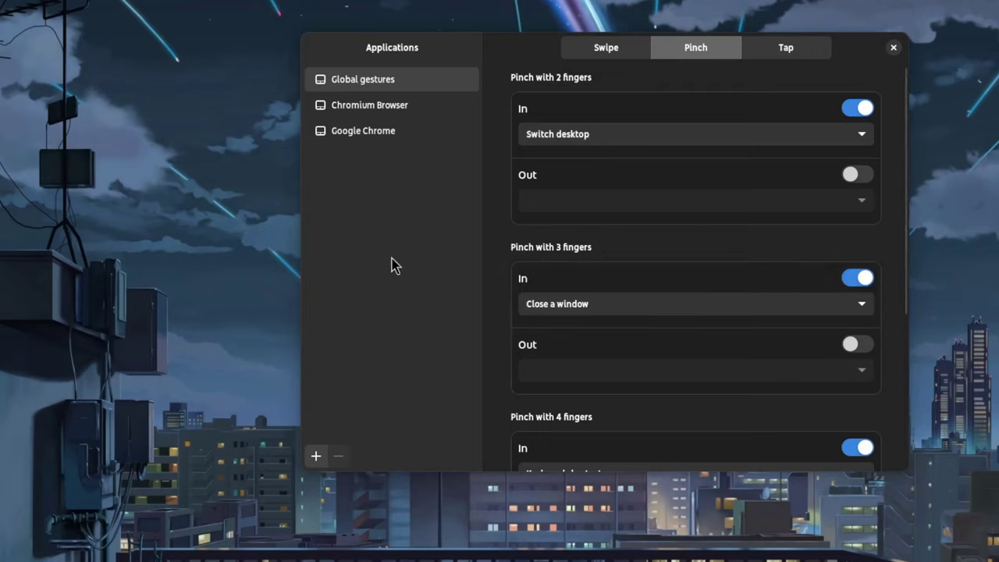
Step: View the pinch gestures for Chromium Browser and start adding another application by picking its window
{"action": "left_click", "coordinate": [378, 107]}
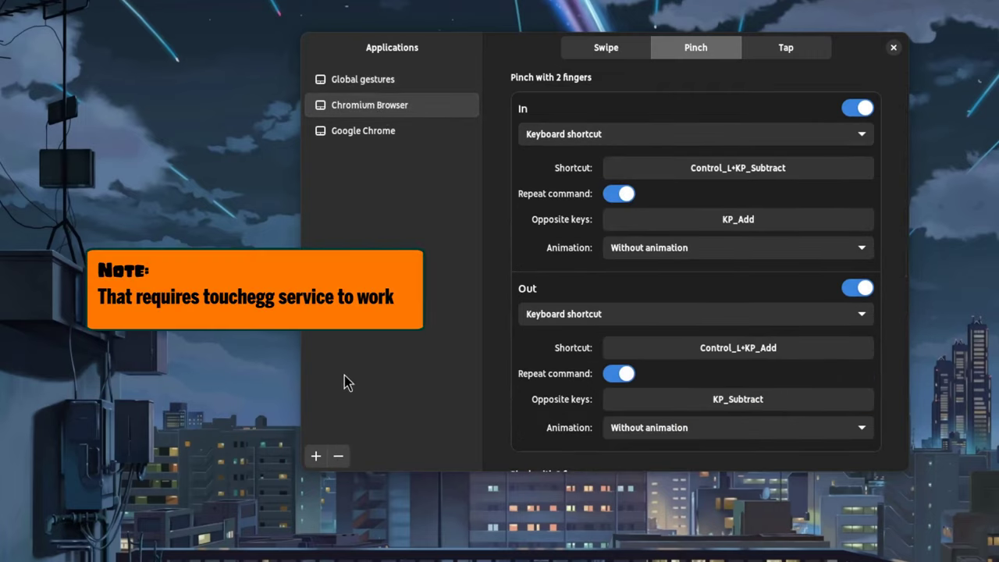
{"action": "left_click", "coordinate": [318, 455]}
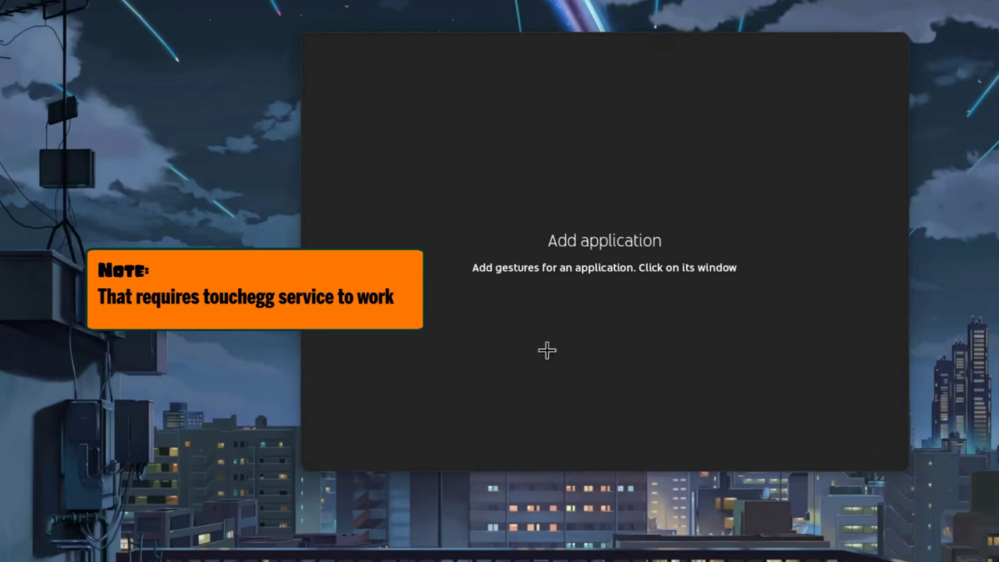
{"action": "left_click", "coordinate": [641, 332]}
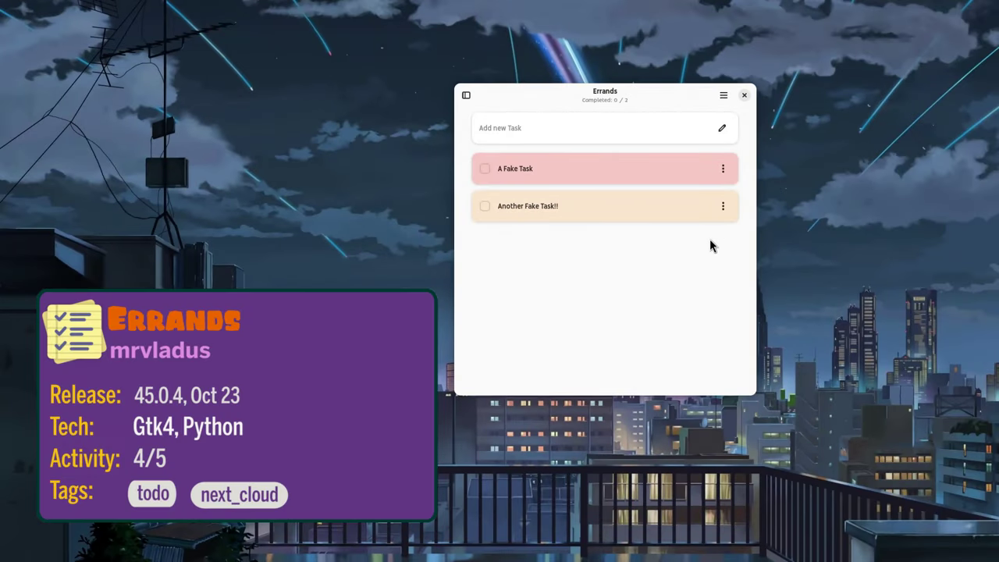
Step: Switch to Errands and add a new task named "Make a new You Call that an App video"
{"action": "key", "text": "Tab"}
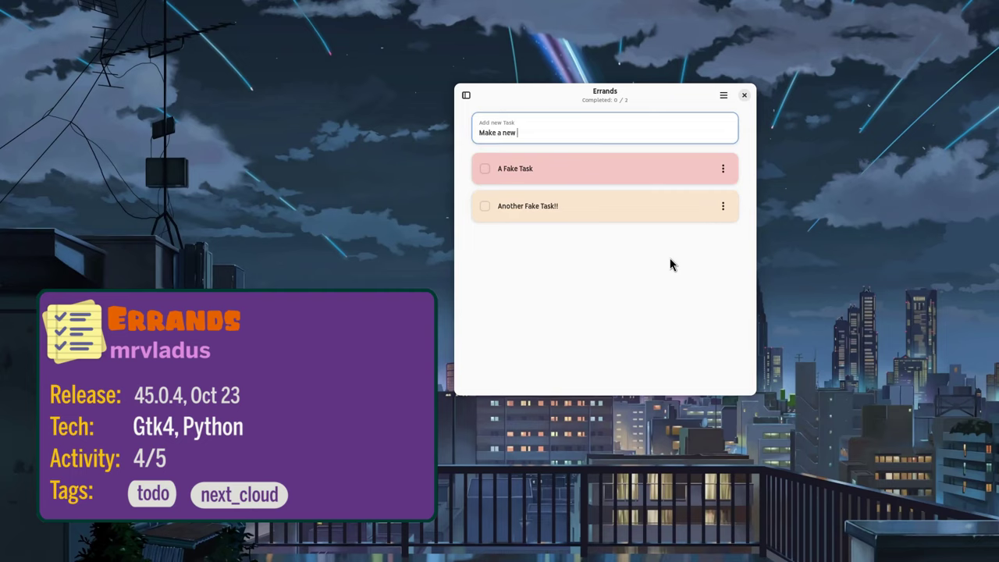
{"action": "type", "text": "Make a new You Call that an App video"}
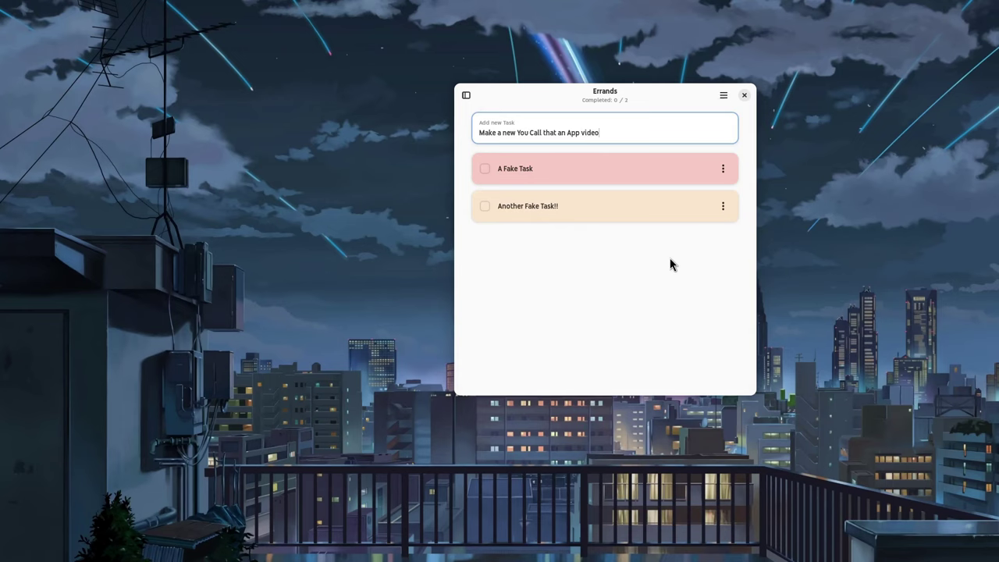
{"action": "key", "text": "ctrl+BackSpace"}
{"action": "key", "text": "ctrl+BackSpace"}
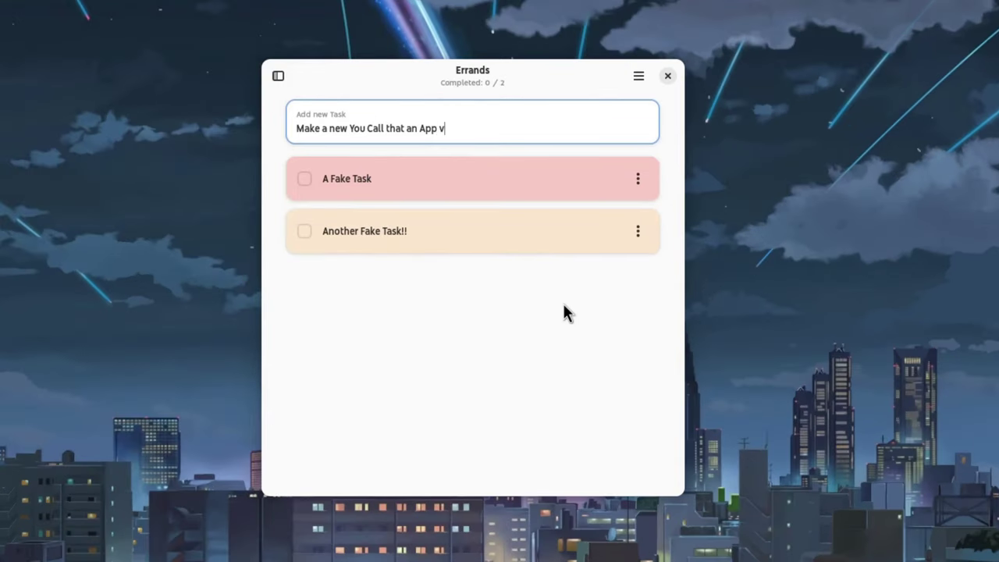
{"action": "key", "text": "Return"}
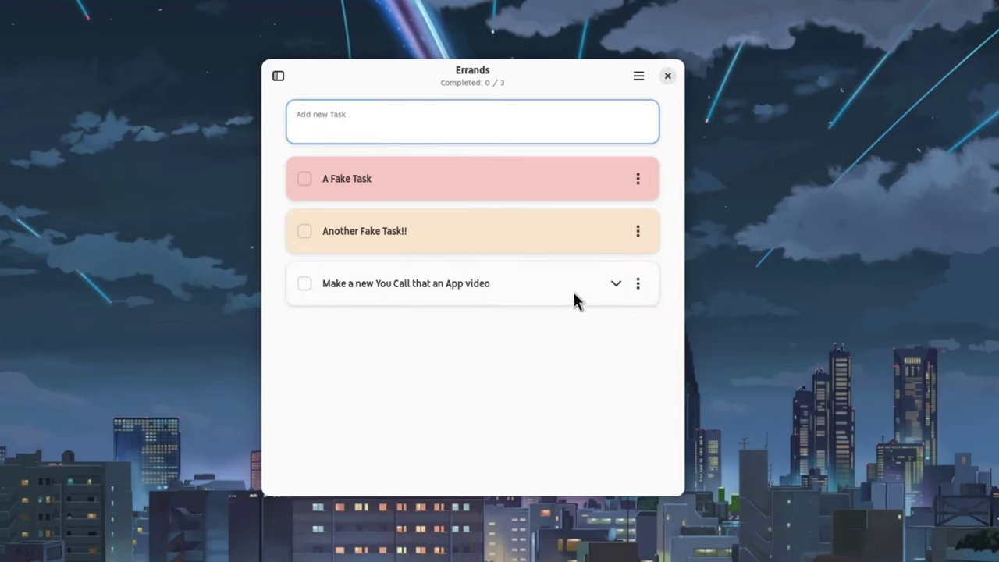
Step: Expand the "Make a new You Call that an App video" task and add the sub-task "Errands app"
{"action": "left_click", "coordinate": [571, 293]}
{"action": "left_click", "coordinate": [472, 313]}
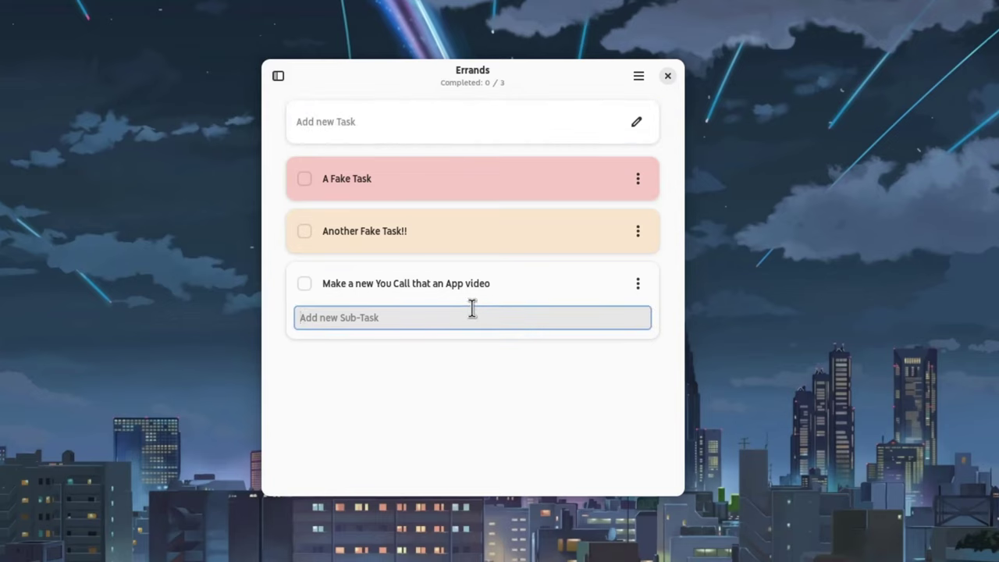
{"action": "type", "text": "Errands app"}
{"action": "key", "text": "Return"}
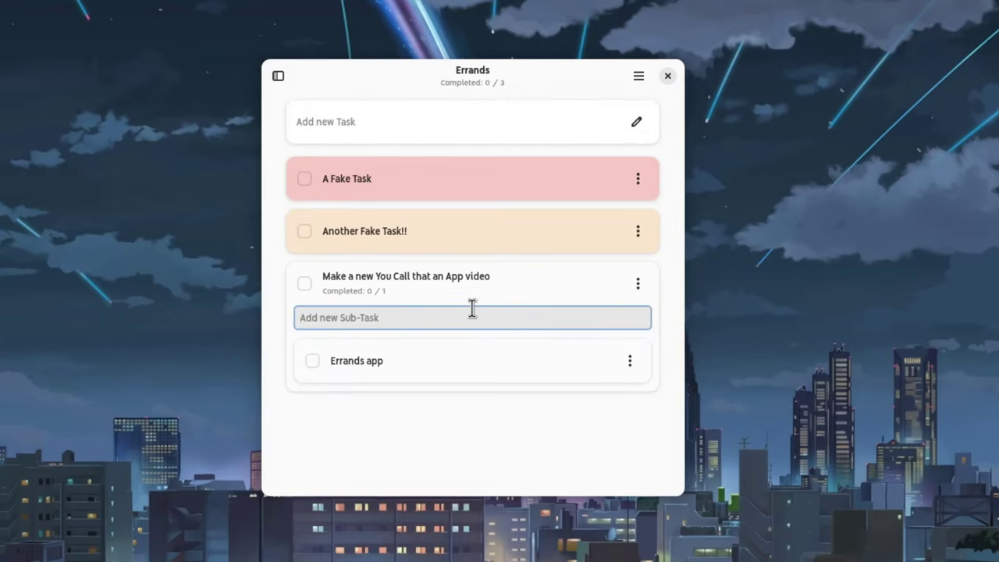
Step: Color the "Make a new You Call that an App video" task purple
{"action": "left_click", "coordinate": [637, 284]}
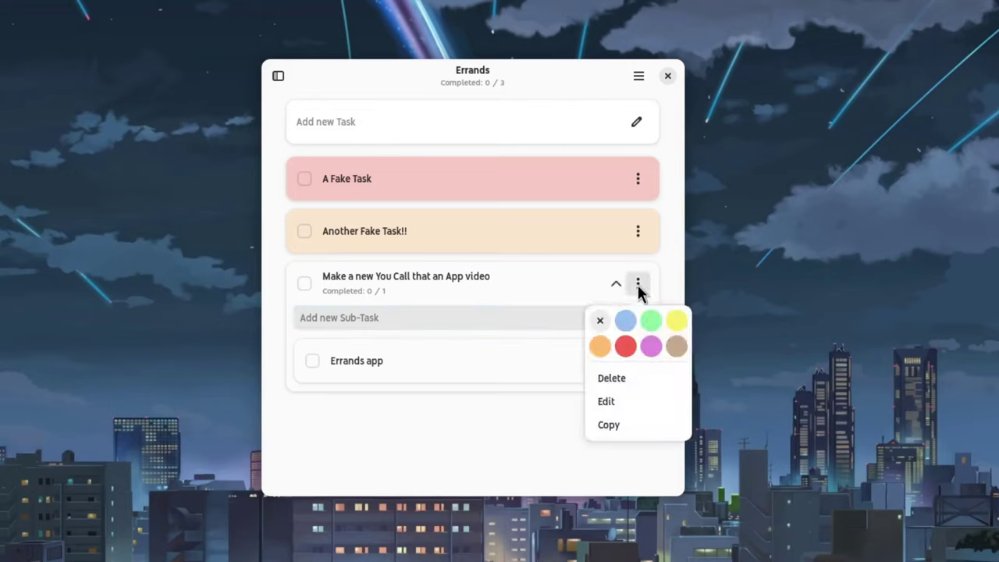
{"action": "left_click", "coordinate": [652, 347]}
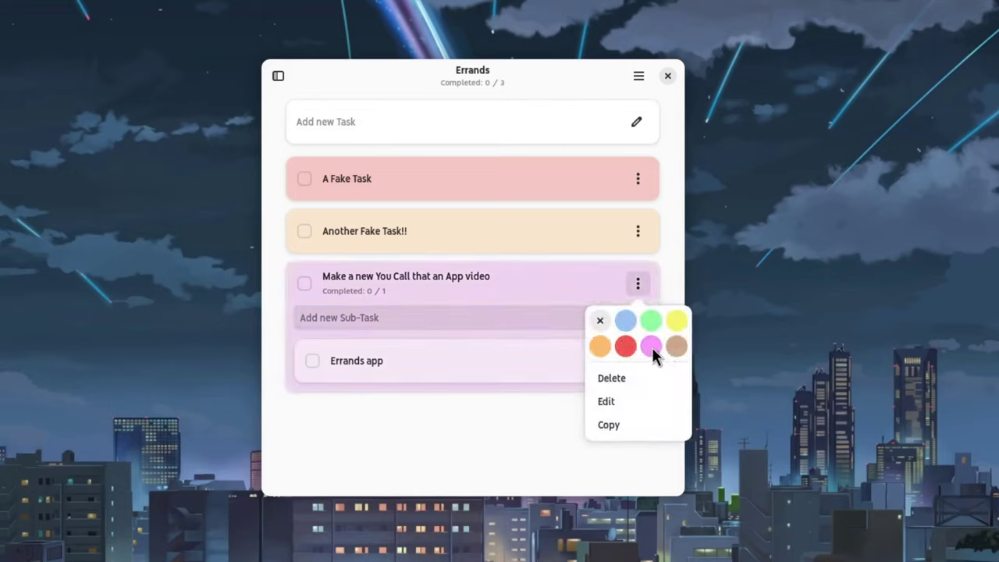
{"action": "left_click", "coordinate": [552, 437]}
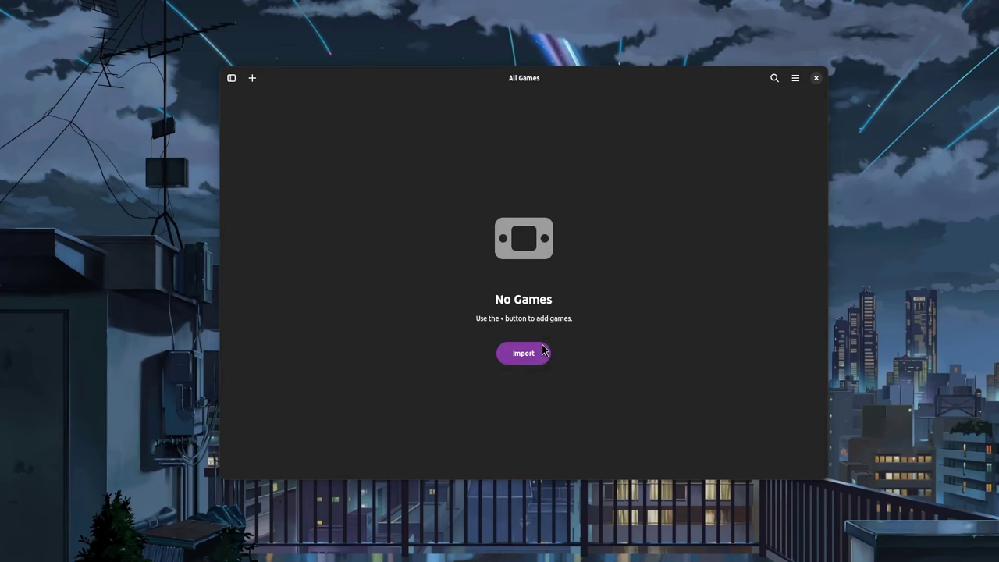
Step: Switch to Cartridges, import the installed games and list only those from Steam
{"action": "left_click", "coordinate": [539, 353]}
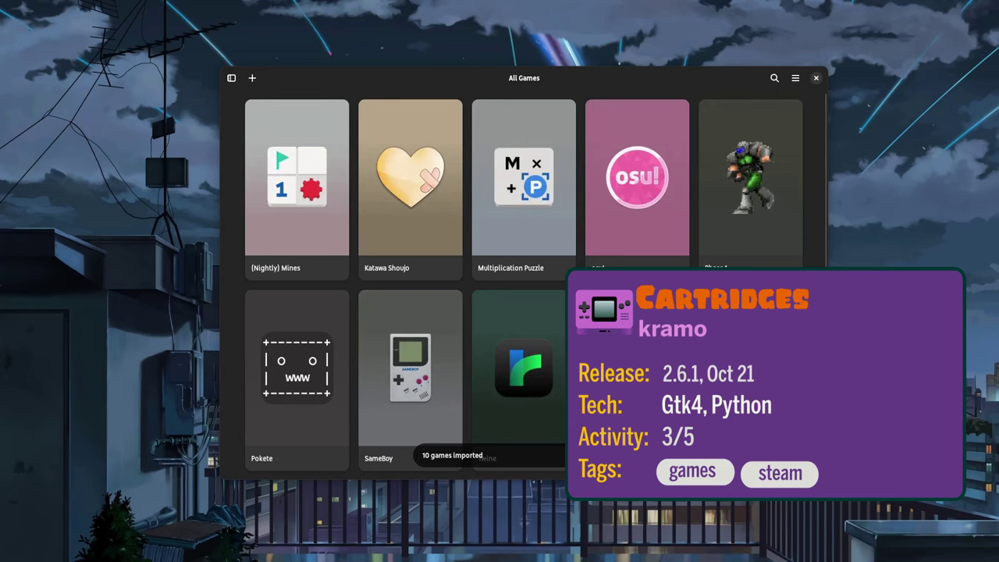
{"action": "left_click", "coordinate": [231, 78]}
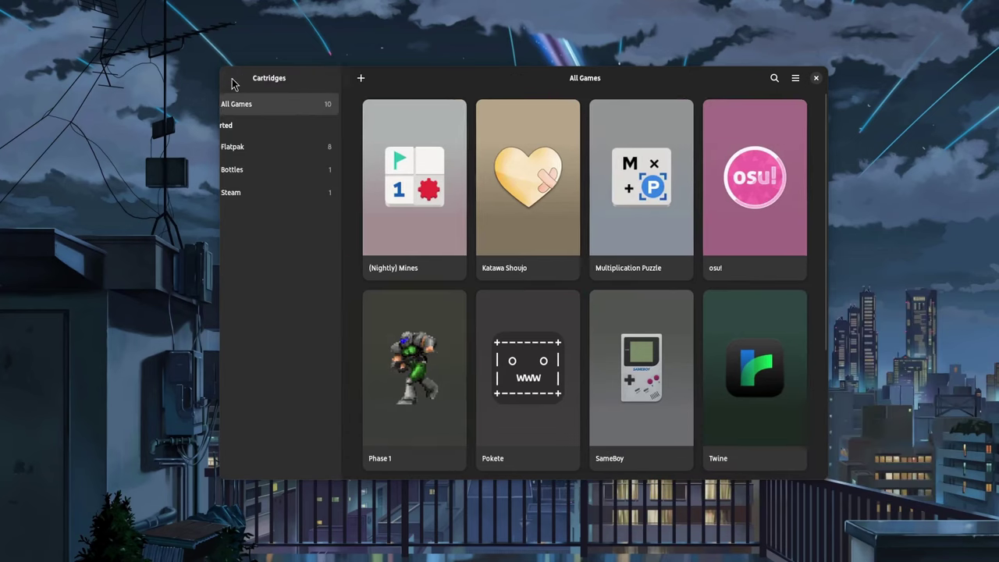
{"action": "left_click", "coordinate": [283, 195]}
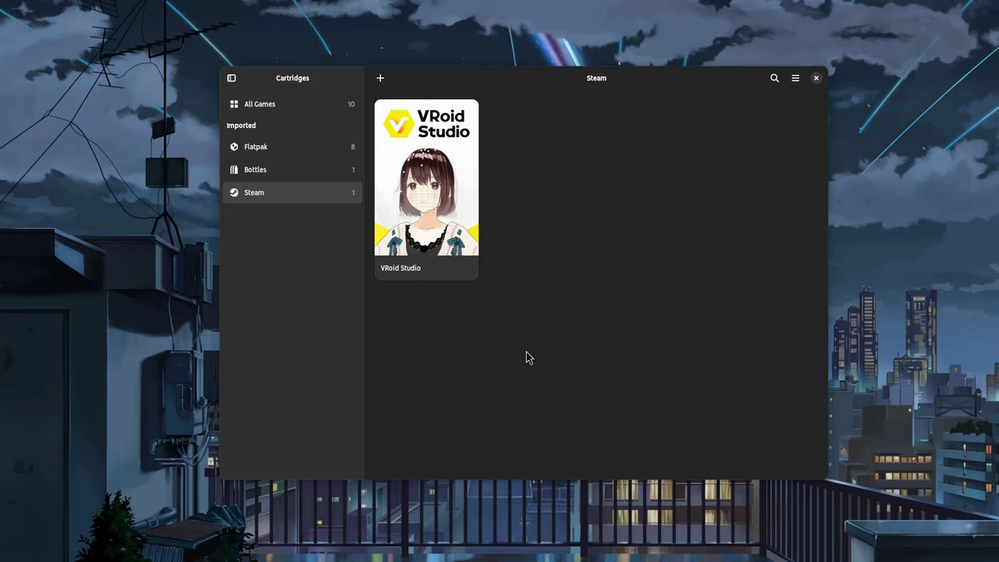
Step: Open the game details of VRoid Studio for editing and close them without changes
{"action": "mouse_move", "coordinate": [434, 196]}
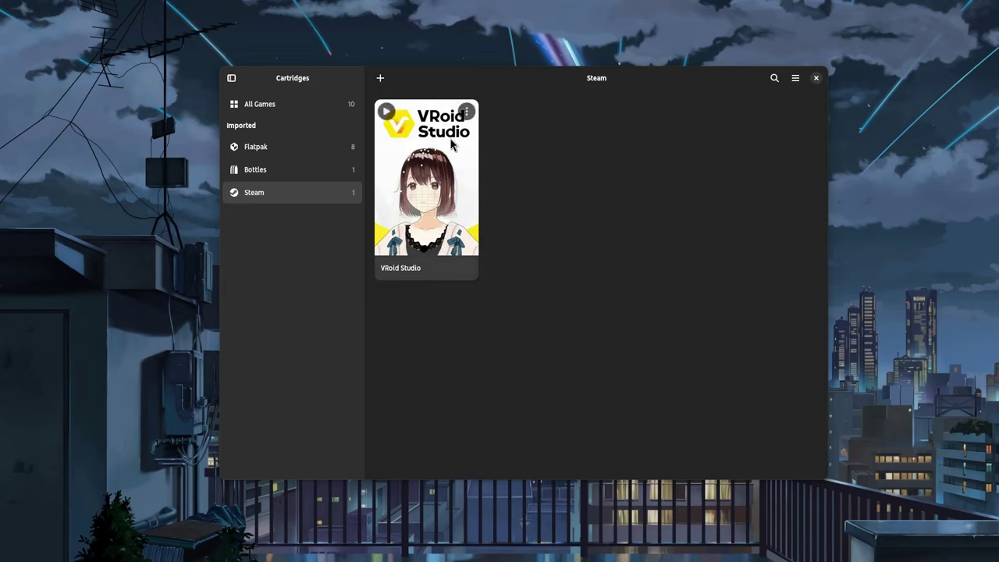
{"action": "left_click", "coordinate": [465, 113]}
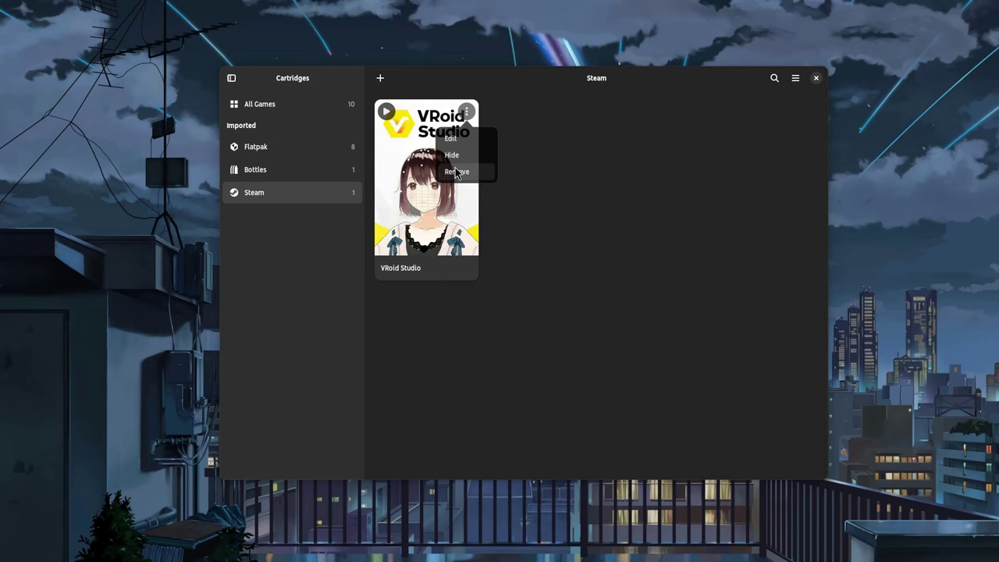
{"action": "left_click", "coordinate": [453, 138]}
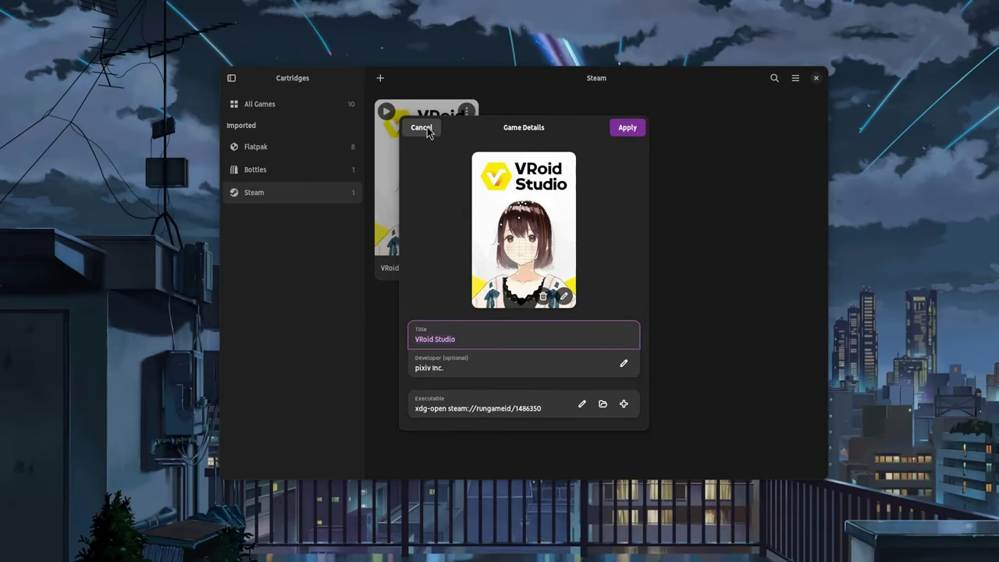
{"action": "left_click", "coordinate": [413, 91]}
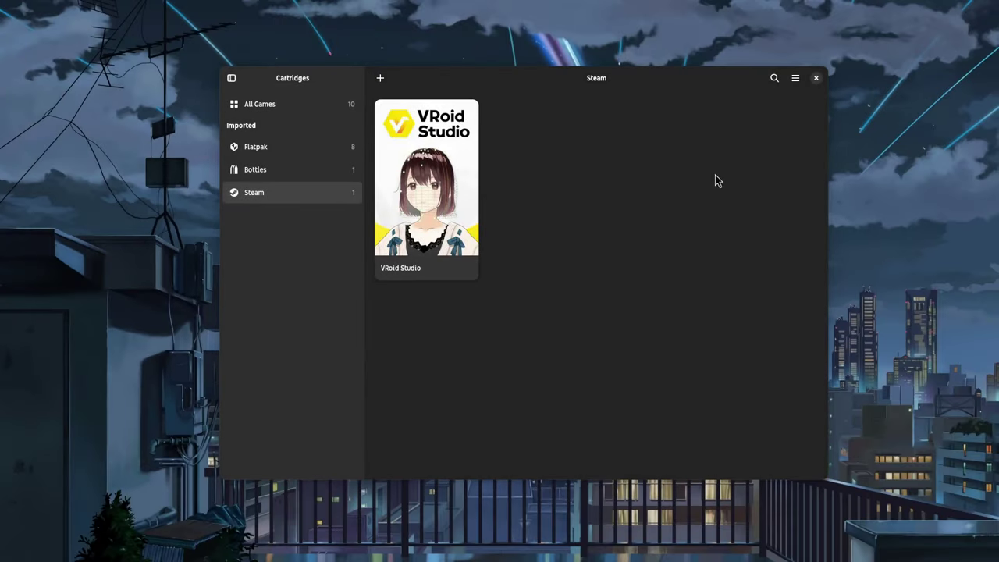
Step: Switch to Czkawka and add the Pictures folder to the included directories
{"action": "key", "text": "super"}
{"action": "key", "text": "super+s"}
{"action": "left_click", "coordinate": [927, 172]}
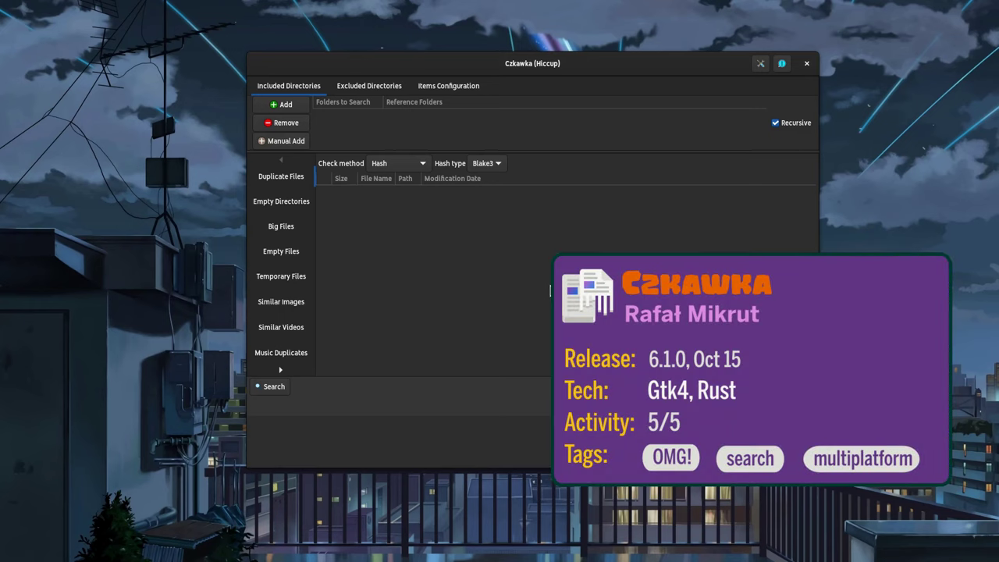
{"action": "left_click", "coordinate": [303, 110]}
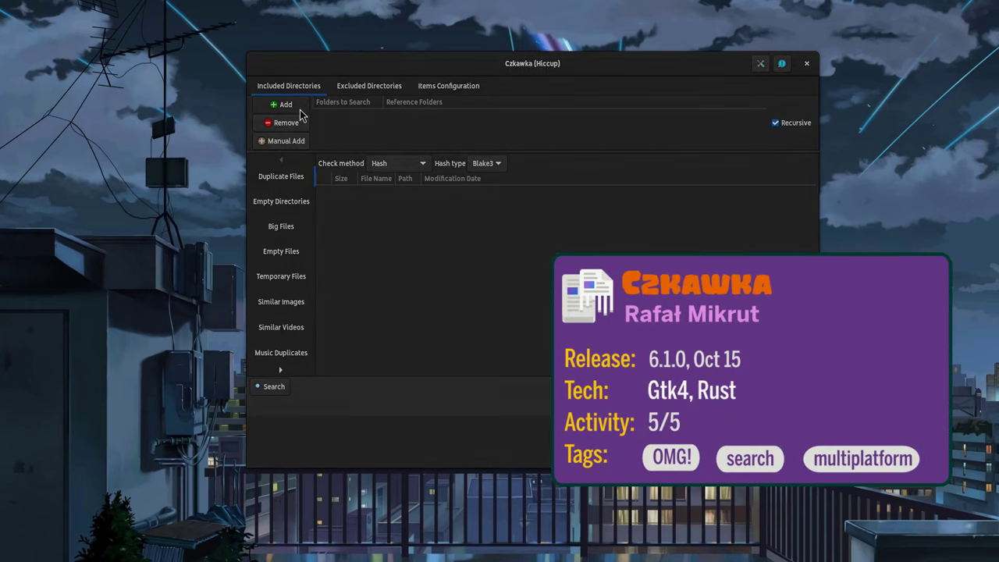
{"action": "left_click", "coordinate": [250, 189]}
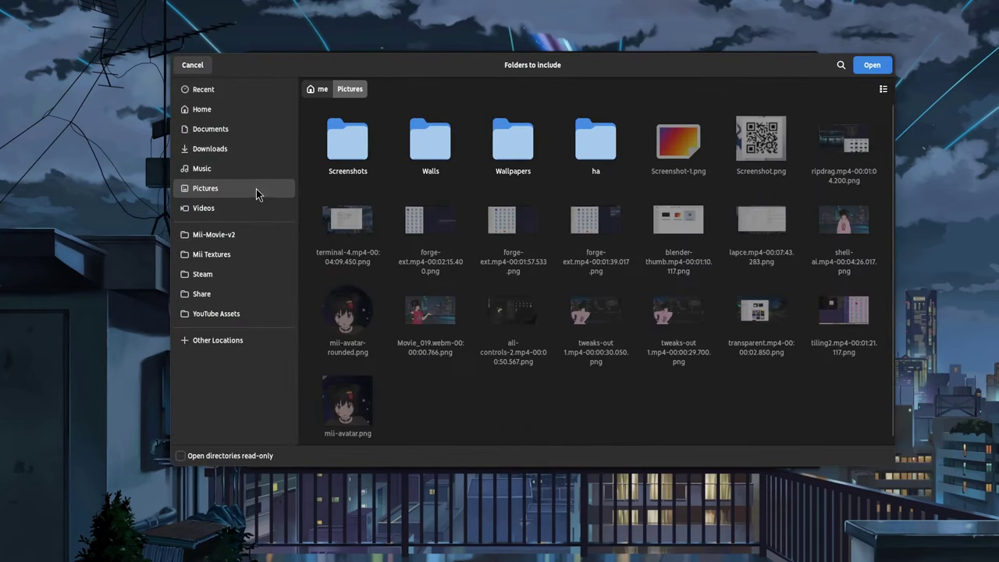
{"action": "left_click", "coordinate": [882, 67]}
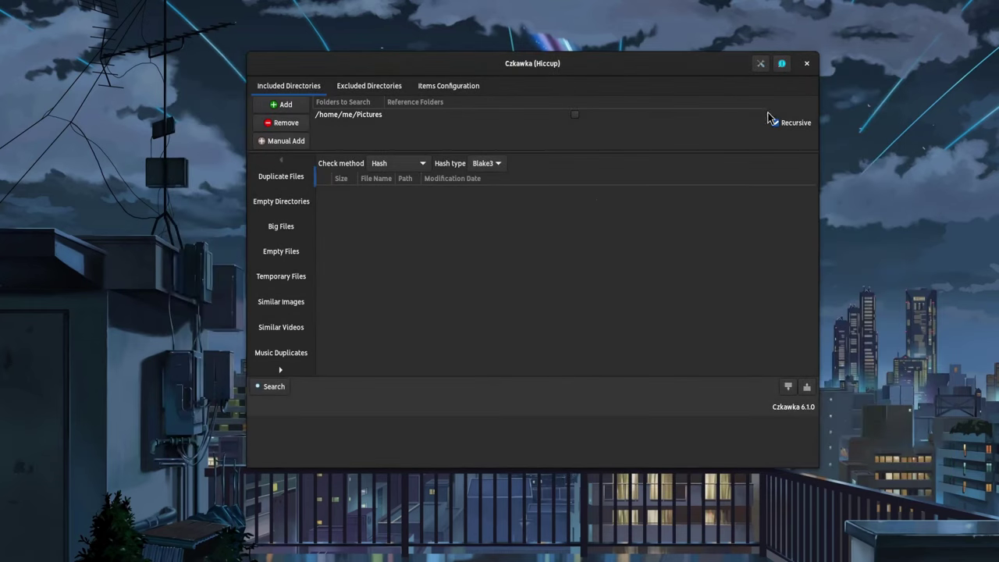
Step: Search the Pictures folder for duplicate files and preview the duplicates 1140640.png, 1310687.jpeg and 1310687.jpg
{"action": "left_click", "coordinate": [284, 387]}
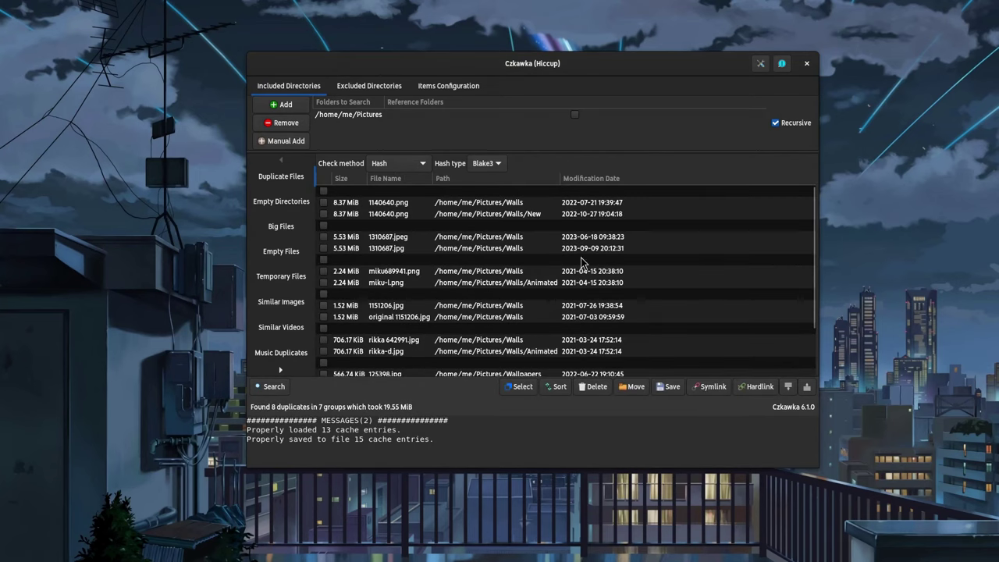
{"action": "left_click", "coordinate": [501, 215]}
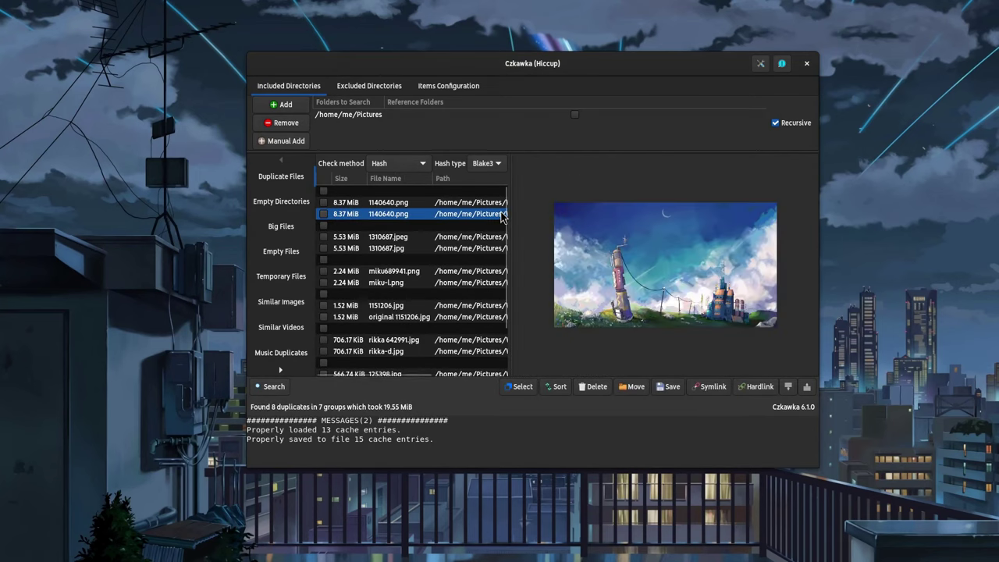
{"action": "left_click", "coordinate": [490, 237]}
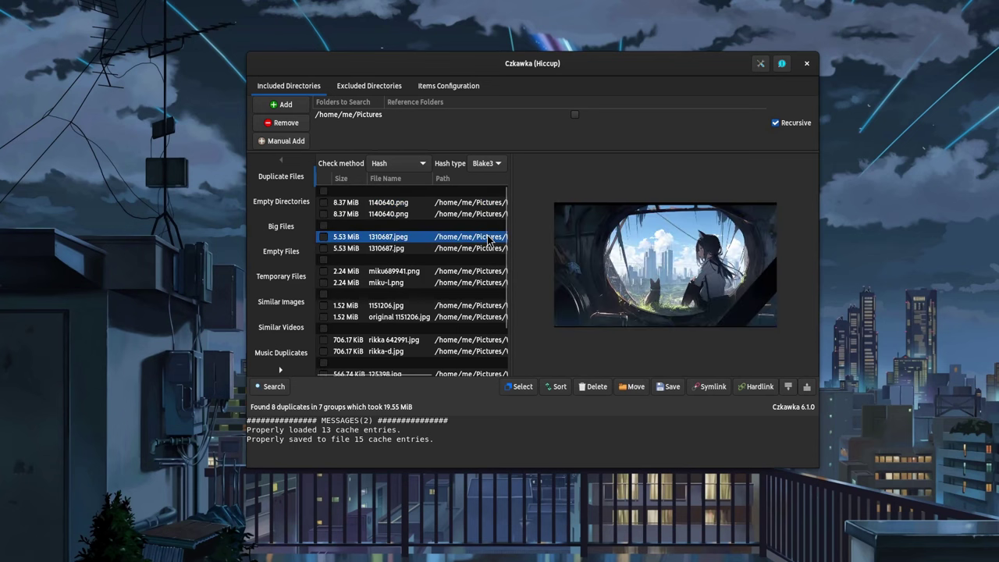
{"action": "left_click", "coordinate": [489, 250]}
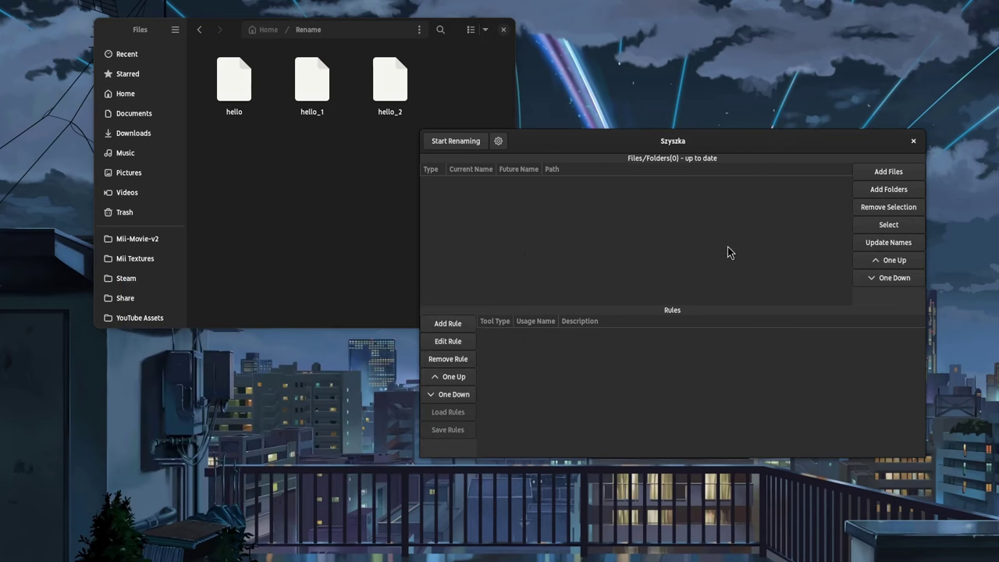
Step: Switch to Szyszka and add the Rename folder with Scan inside enabled
{"action": "left_click", "coordinate": [870, 192]}
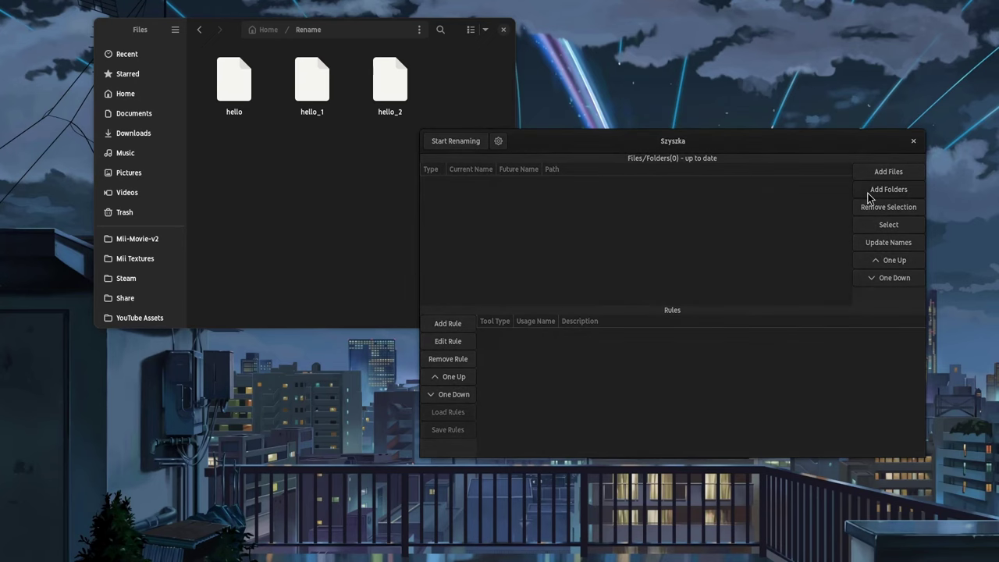
{"action": "left_click", "coordinate": [475, 178]}
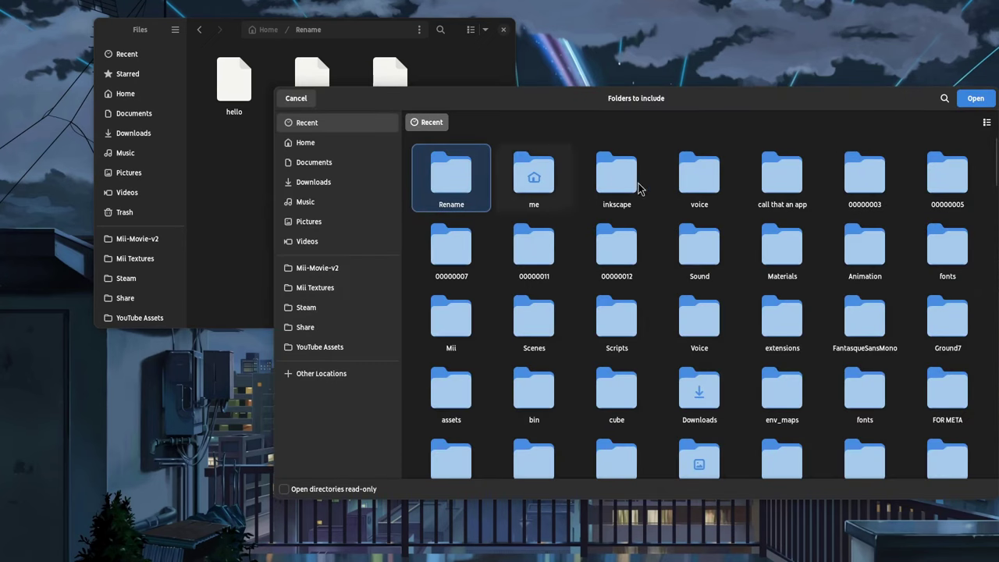
{"action": "left_click", "coordinate": [973, 99]}
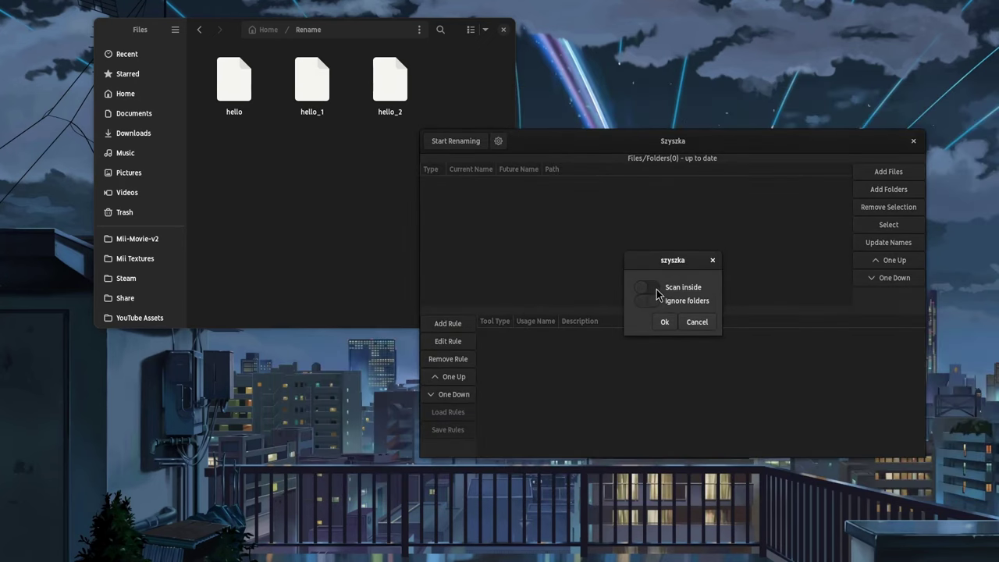
{"action": "left_click", "coordinate": [652, 289]}
{"action": "left_click", "coordinate": [665, 323]}
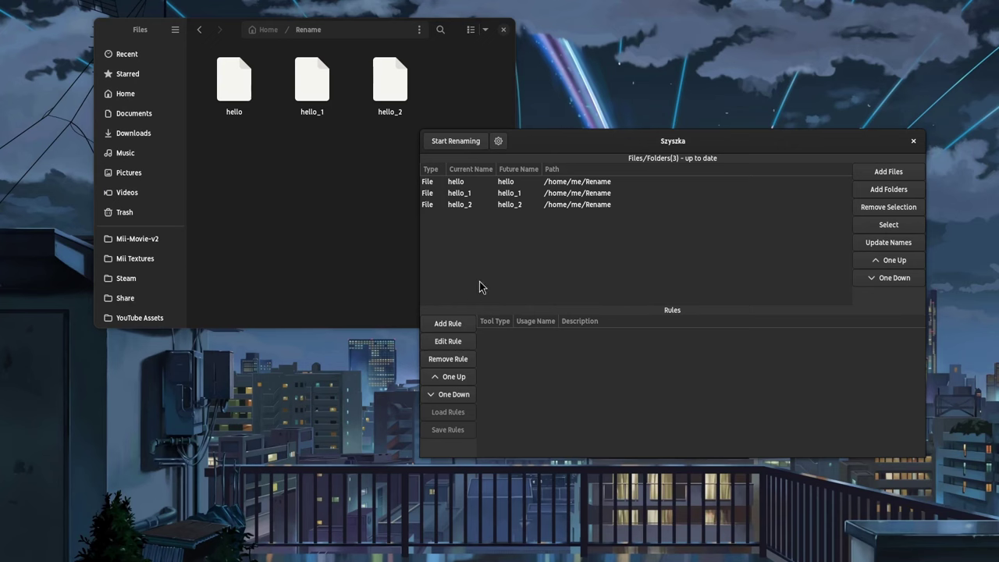
Step: Add an Upper/Lower Cases rule that makes only the file names uppercase
{"action": "left_click", "coordinate": [458, 325]}
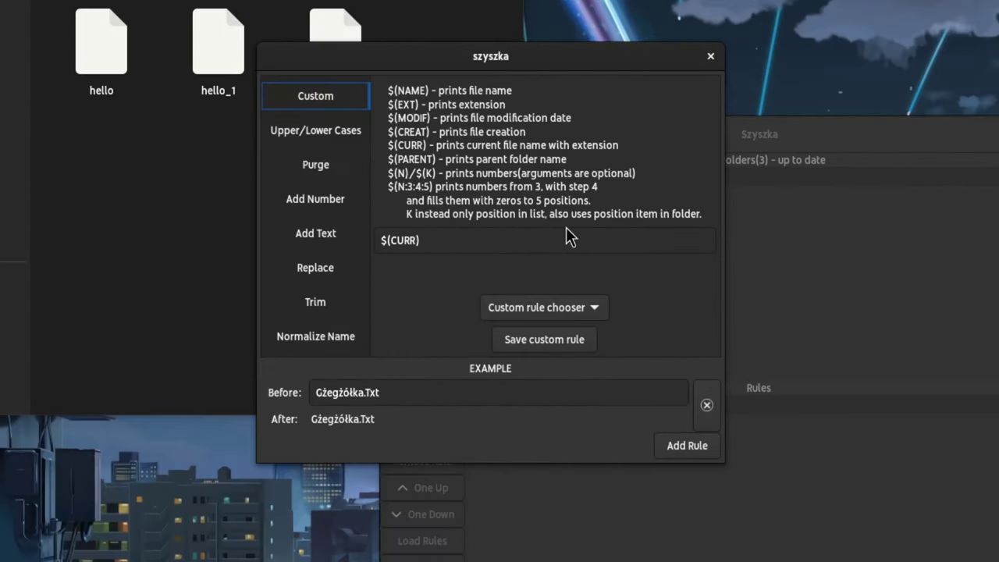
{"action": "left_click", "coordinate": [335, 131]}
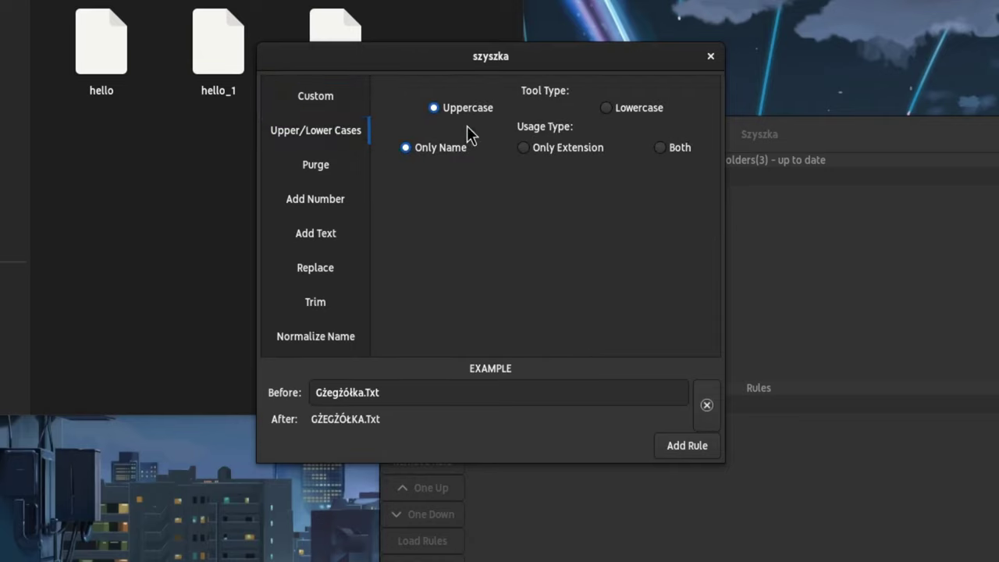
{"action": "left_click", "coordinate": [687, 451]}
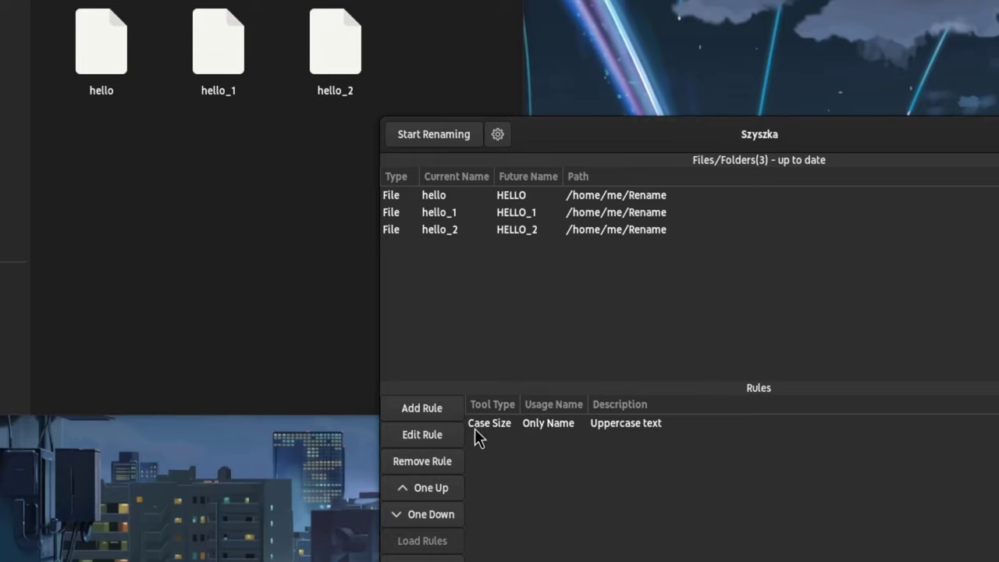
Step: Add a second renaming rule that puts the text "hey_" before the name
{"action": "left_click", "coordinate": [427, 408]}
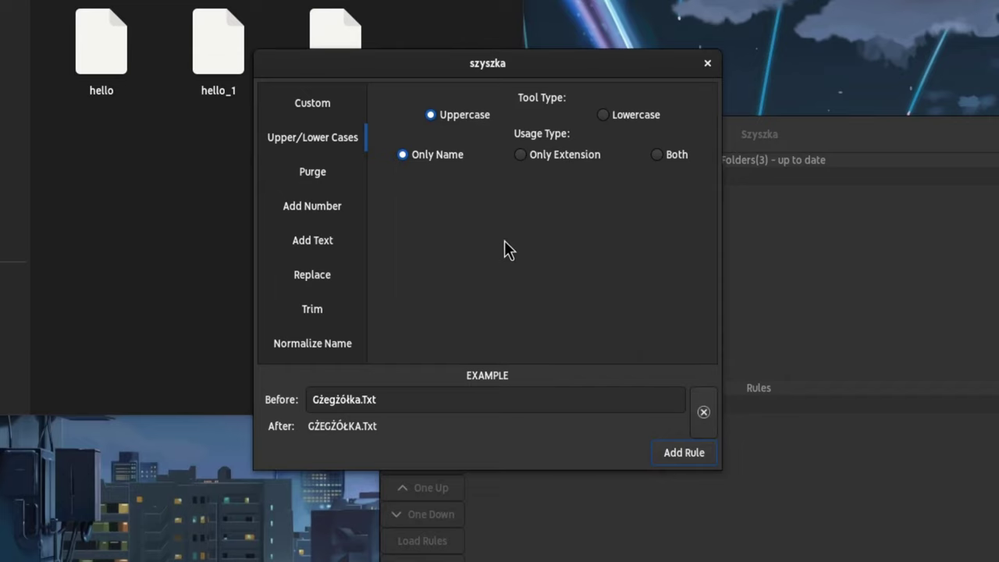
{"action": "left_click", "coordinate": [318, 242]}
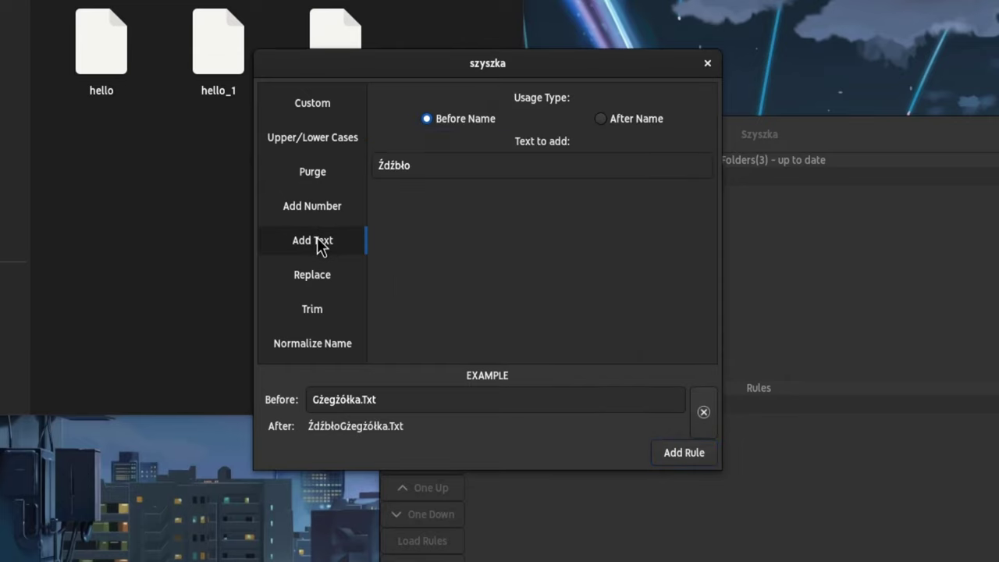
{"action": "left_click", "coordinate": [430, 173]}
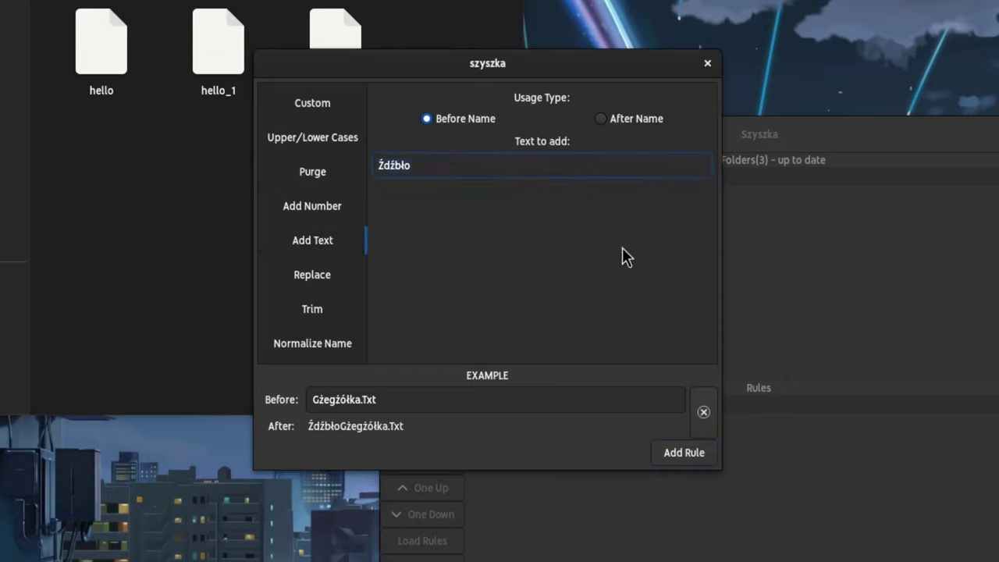
{"action": "key", "text": "ctrl+a"}
{"action": "type", "text": "hey_"}
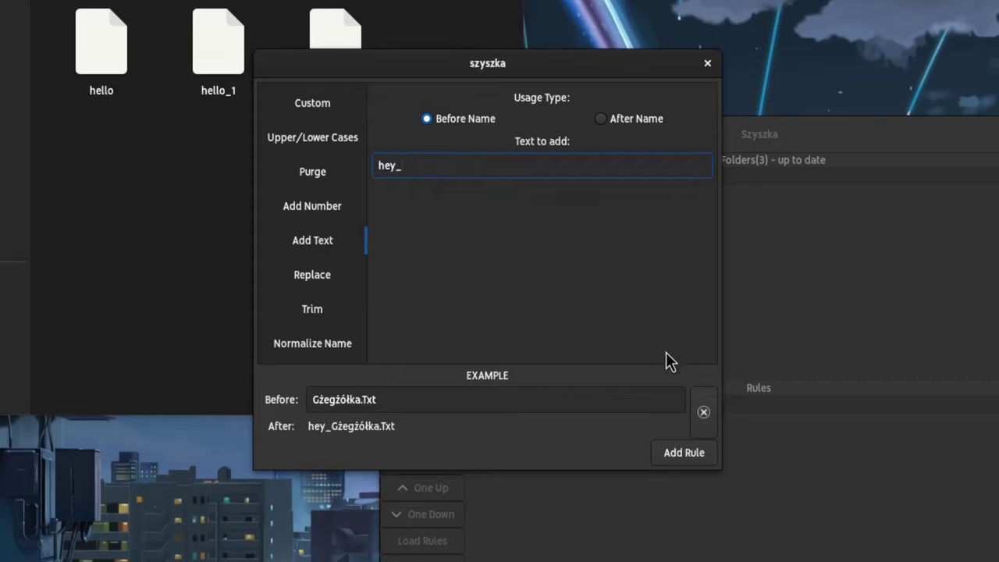
{"action": "left_click", "coordinate": [689, 454]}
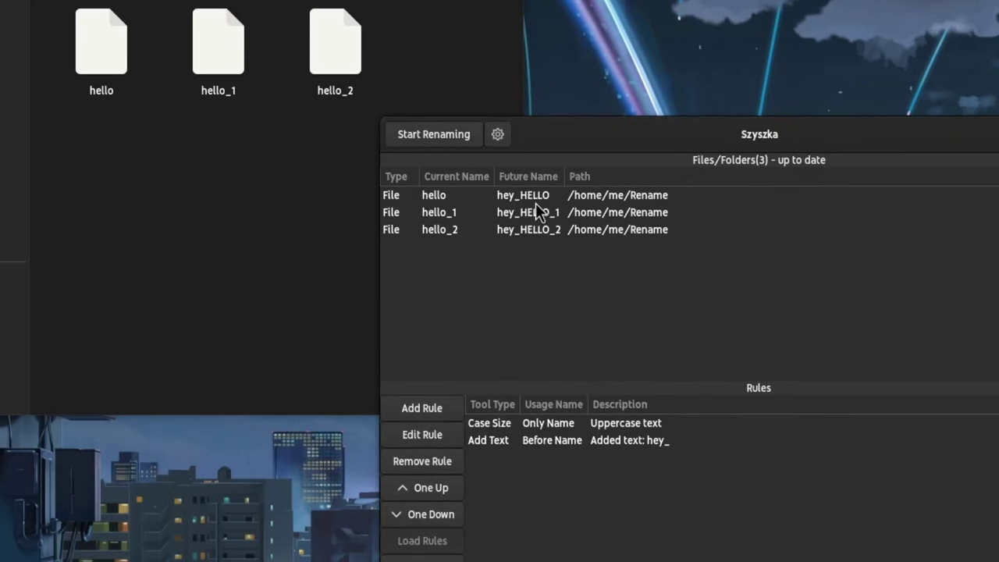
Step: Move the uppercase rule below the added-text rule, and view the rule-saving dialog without saving
{"action": "left_click", "coordinate": [513, 424]}
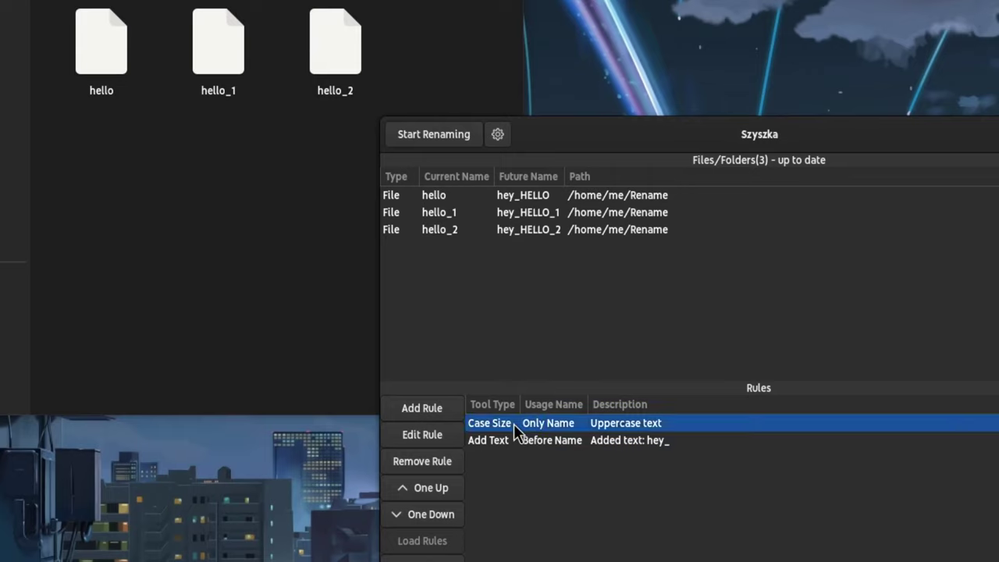
{"action": "left_click", "coordinate": [442, 517]}
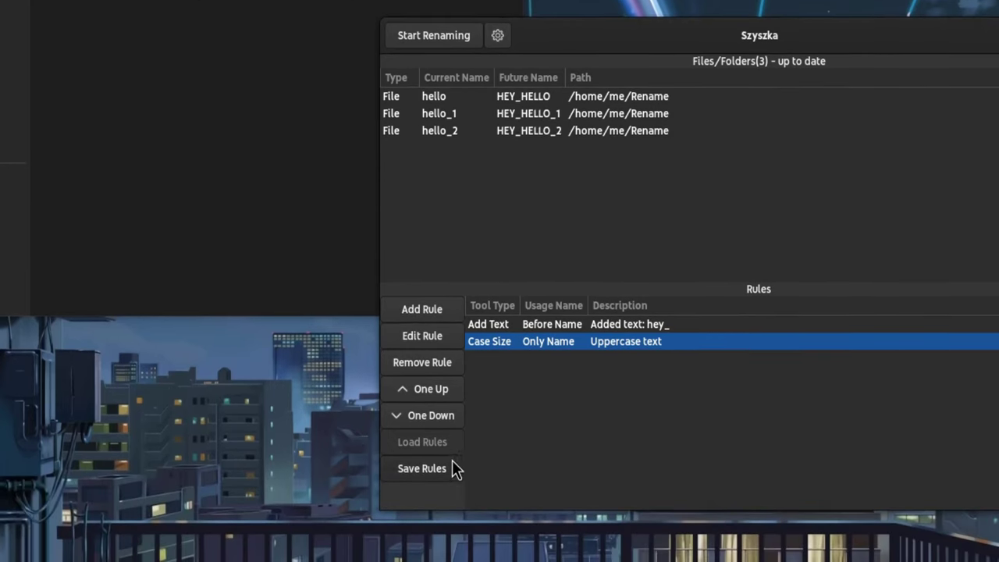
{"action": "left_click", "coordinate": [437, 470]}
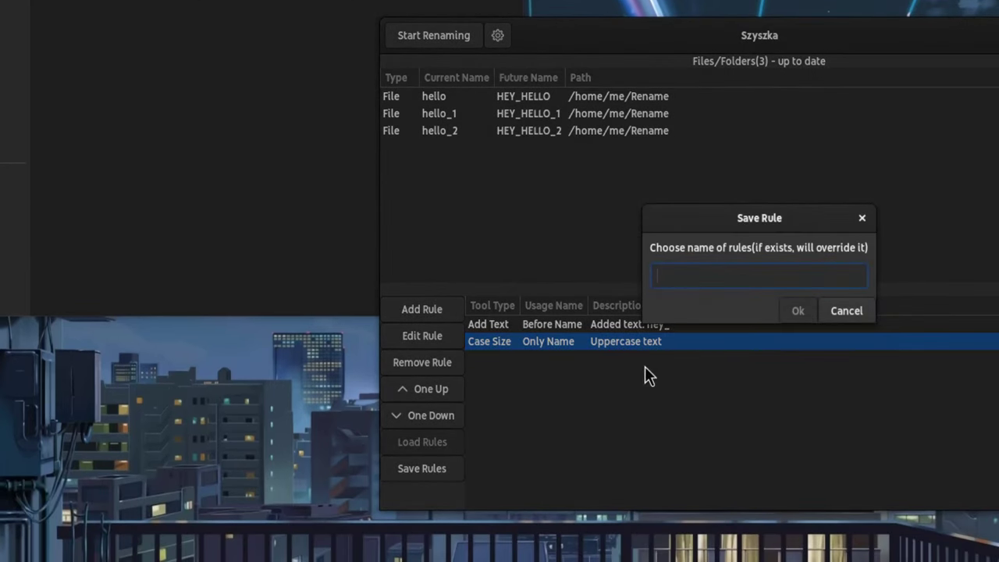
{"action": "left_click", "coordinate": [841, 312]}
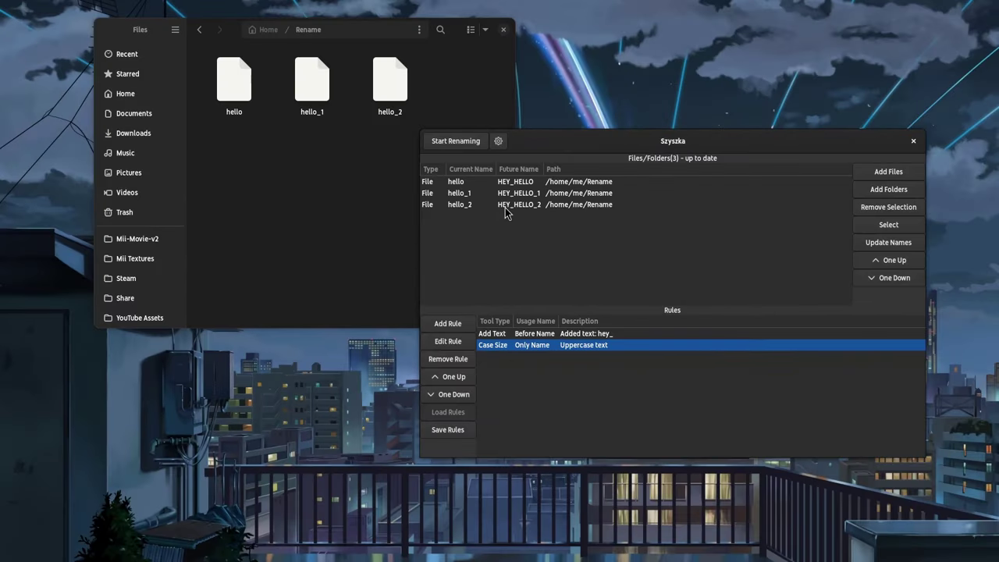
Step: Rename the three listed files according to the rules and confirm the renaming
{"action": "left_click", "coordinate": [468, 145]}
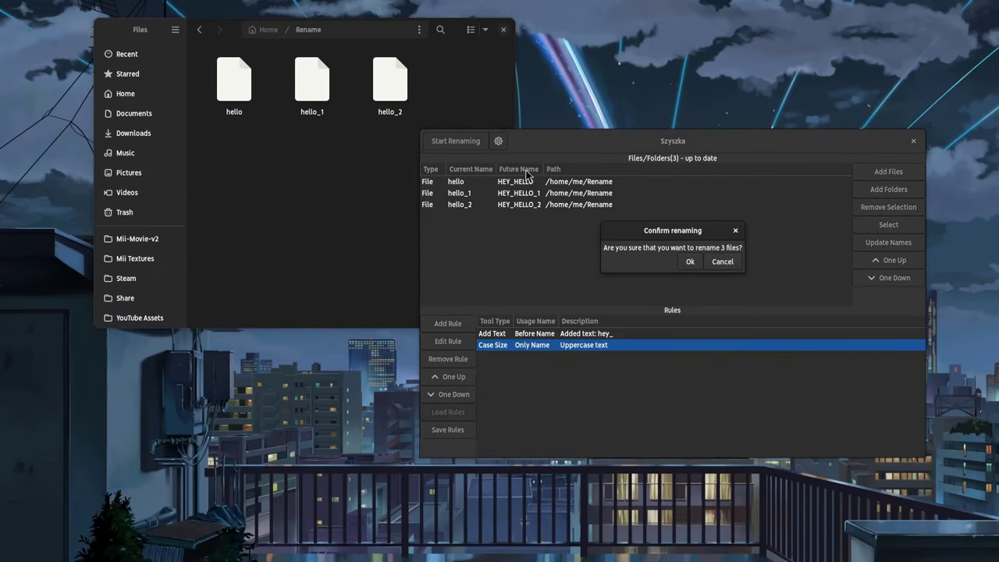
{"action": "left_click", "coordinate": [690, 262]}
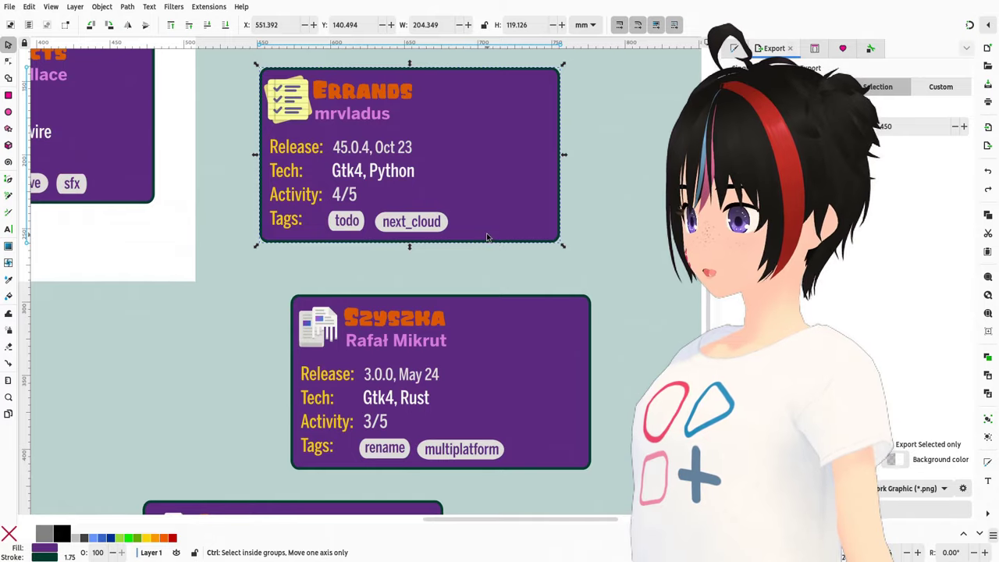
Step: Switch to Inkscape and look over the app info cards, including the pipewire tip, Easy Effects and Touche
{"action": "scroll", "coordinate": [486, 232], "scroll_direction": "down", "scroll_amount": 3}
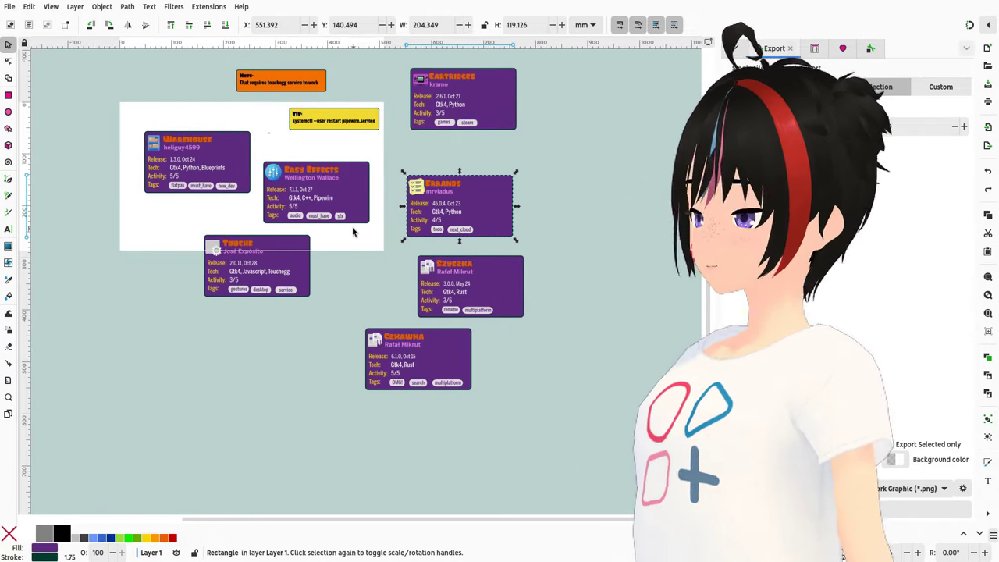
{"action": "scroll", "coordinate": [374, 283], "scroll_direction": "up", "scroll_amount": 3}
{"action": "scroll", "coordinate": [394, 293], "scroll_direction": "up", "scroll_amount": 1}
{"action": "scroll", "coordinate": [394, 293], "scroll_direction": "up", "scroll_amount": 3}
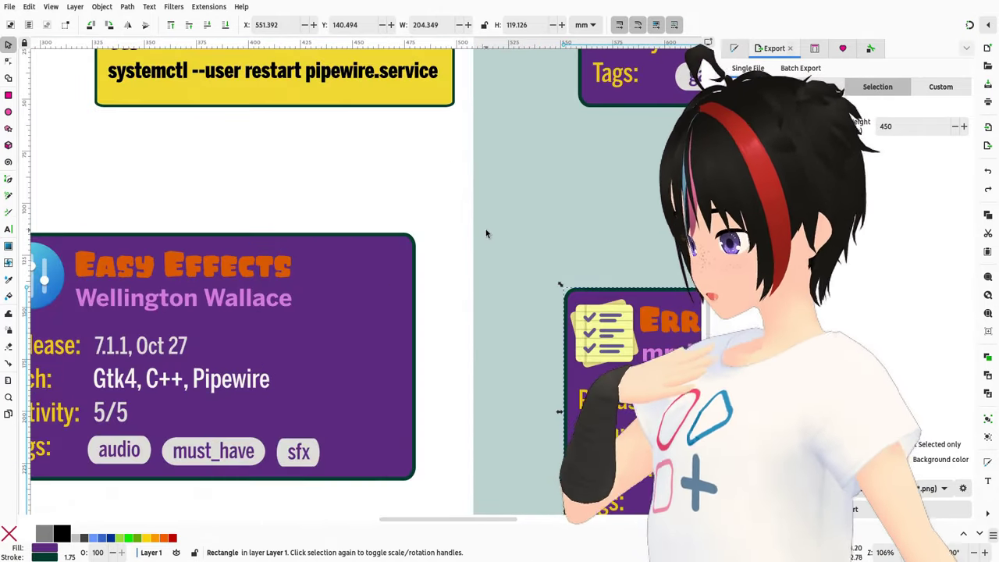
{"action": "left_click_drag", "start_coordinate": [486, 230], "coordinate": [168, 239]}
{"action": "left_click_drag", "start_coordinate": [419, 225], "coordinate": [652, 393]}
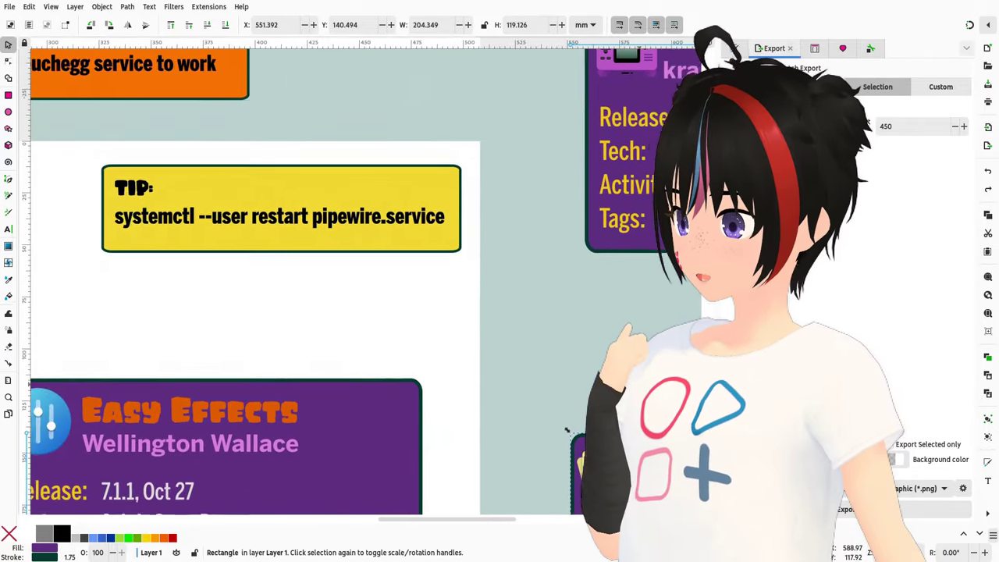
{"action": "left_click_drag", "start_coordinate": [245, 320], "coordinate": [521, 156]}
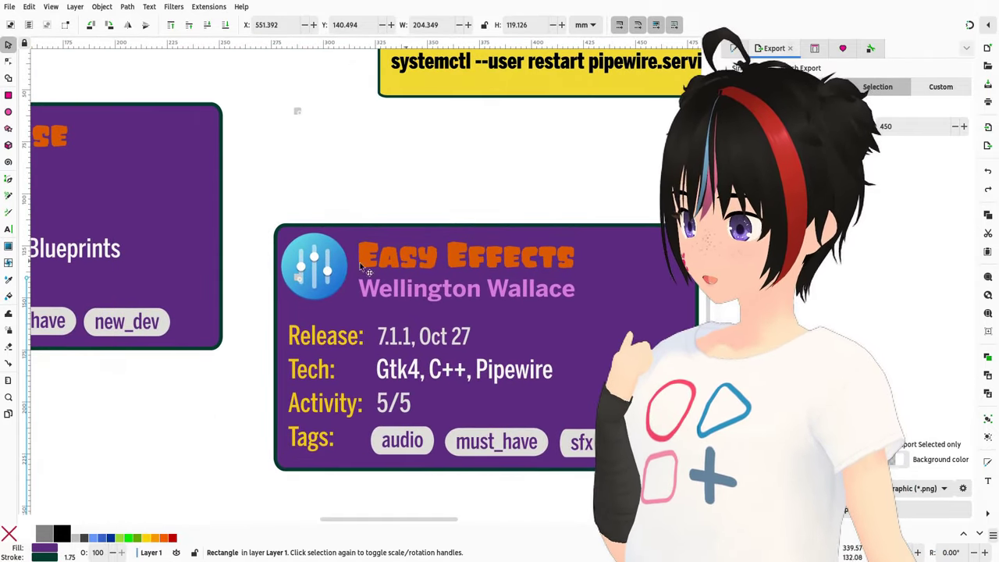
{"action": "left_click_drag", "start_coordinate": [235, 289], "coordinate": [429, 103]}
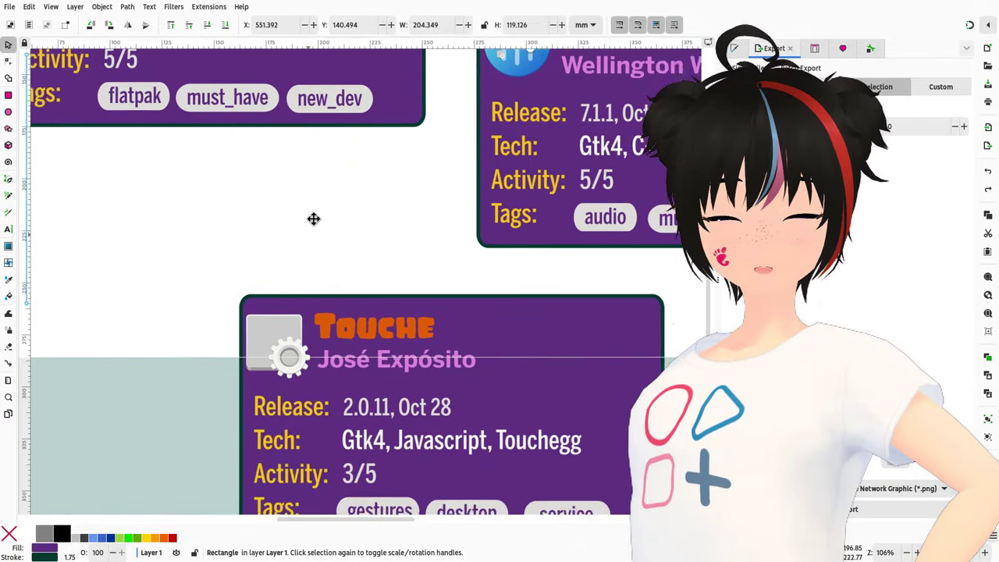